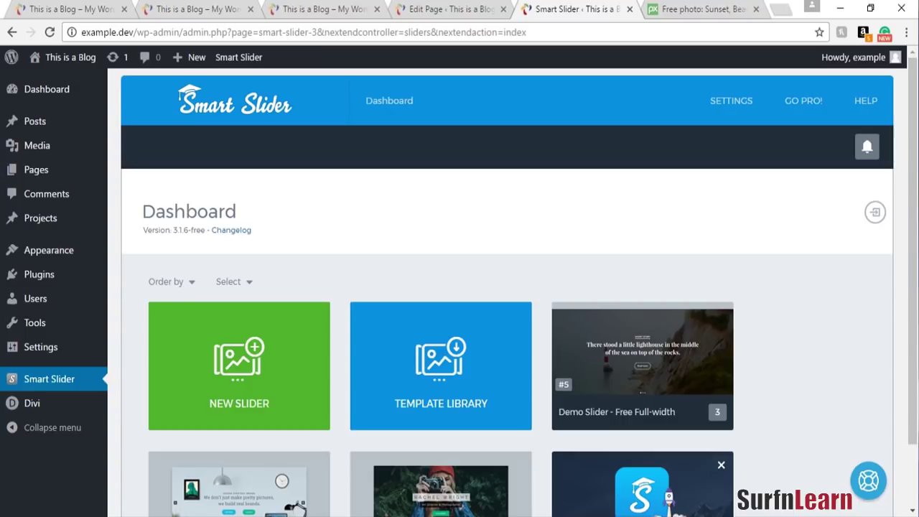
Switch to the page editor and insert a Smart Slider 3 module in the first fullwidth section without selecting a slider
left_click(481, 8)
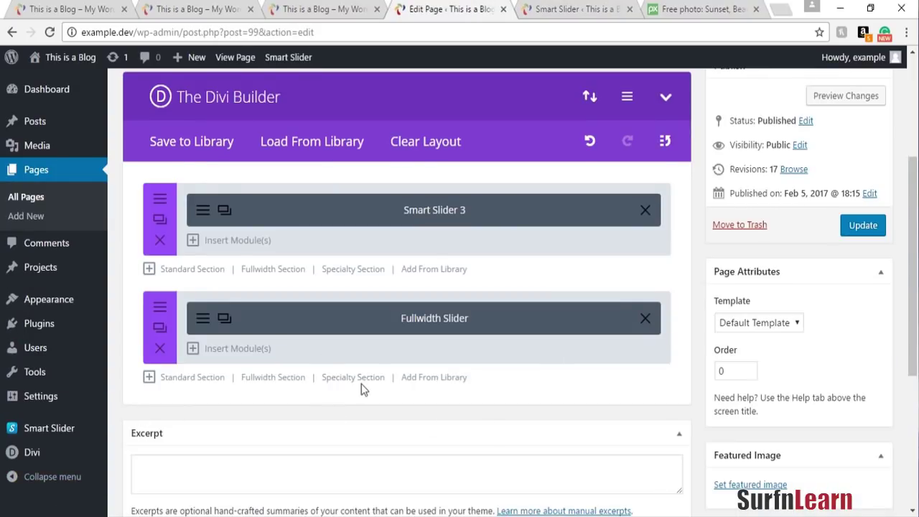
left_click(244, 242)
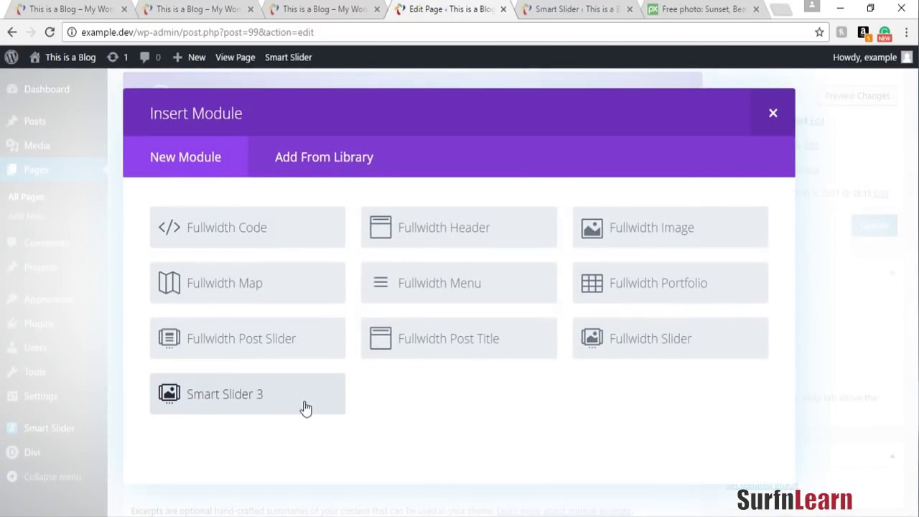
left_click(232, 409)
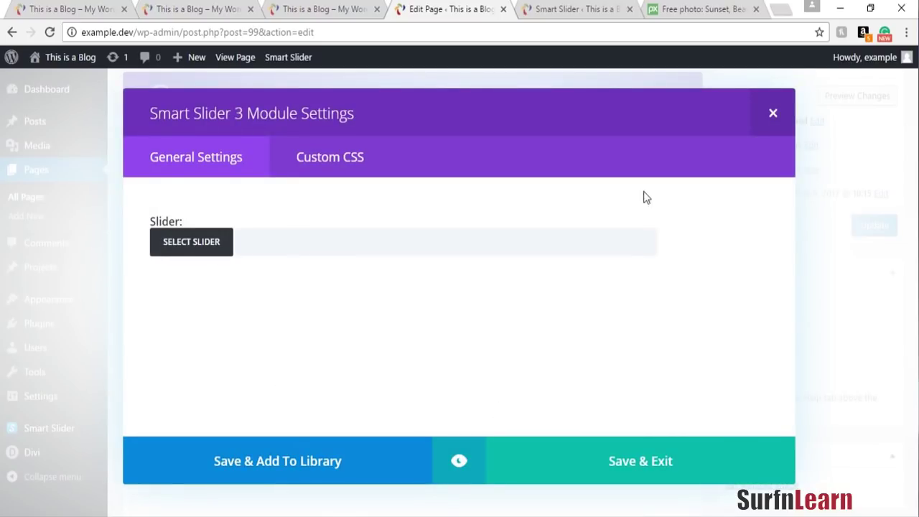
left_click(774, 120)
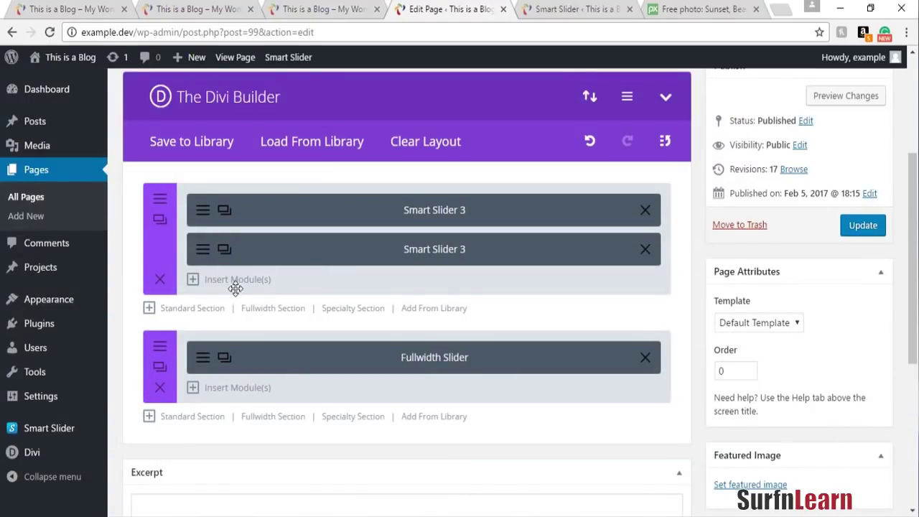
Add a standard section with a one-column row below the first section, and check its module list for Smart Slider 3
left_click(208, 309)
left_click(279, 269)
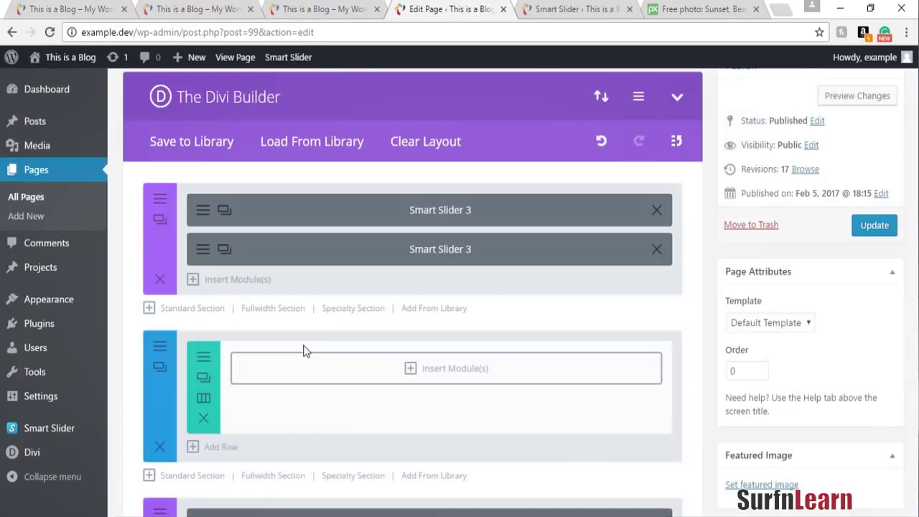
left_click(310, 359)
scroll(315, 295, "down", 5)
scroll(243, 372, "down", 2)
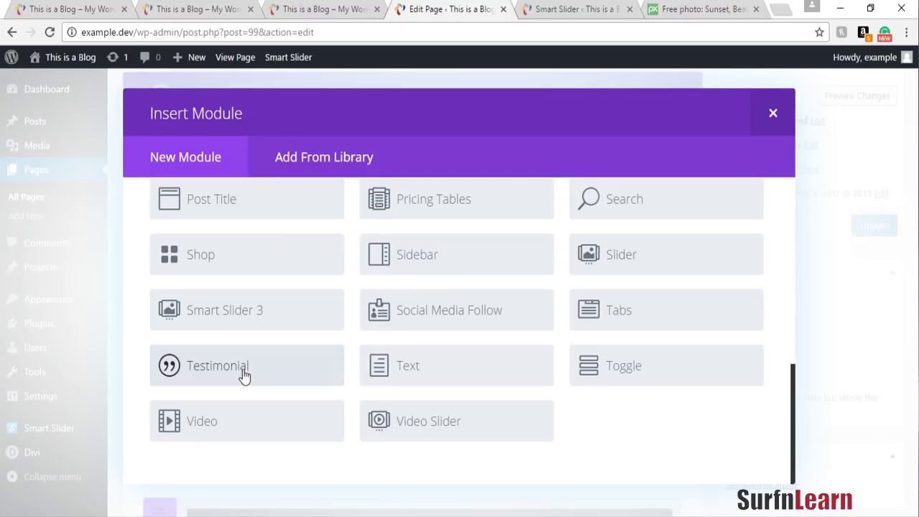
left_click(755, 123)
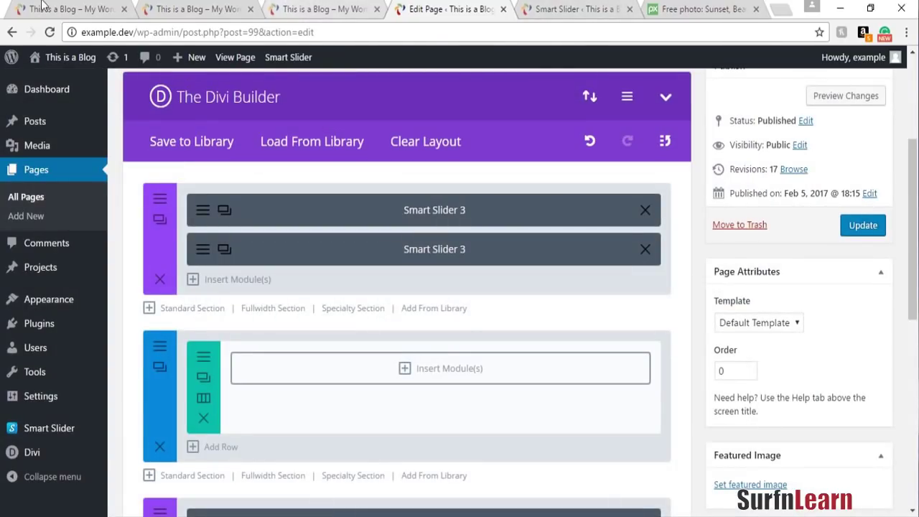
Browse the slides of the full-width, layers and static demo sliders on the three open site pages
left_click(112, 7)
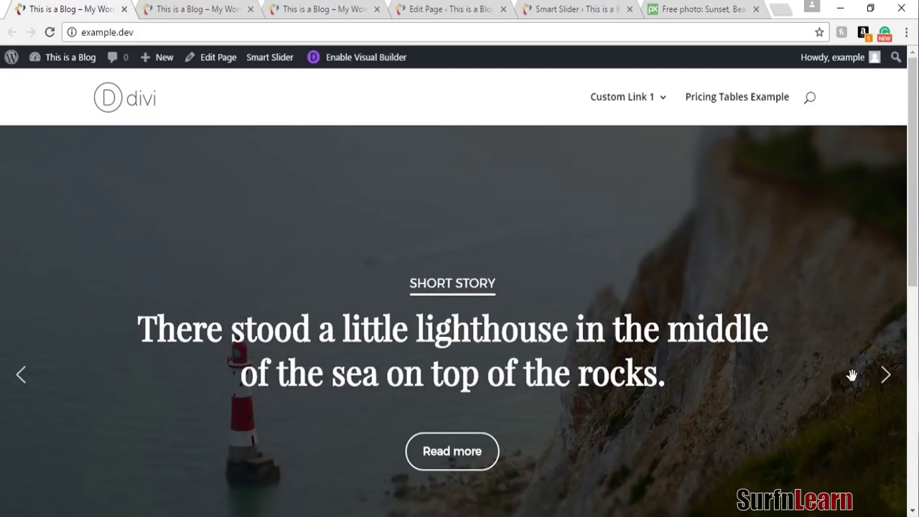
left_click(887, 376)
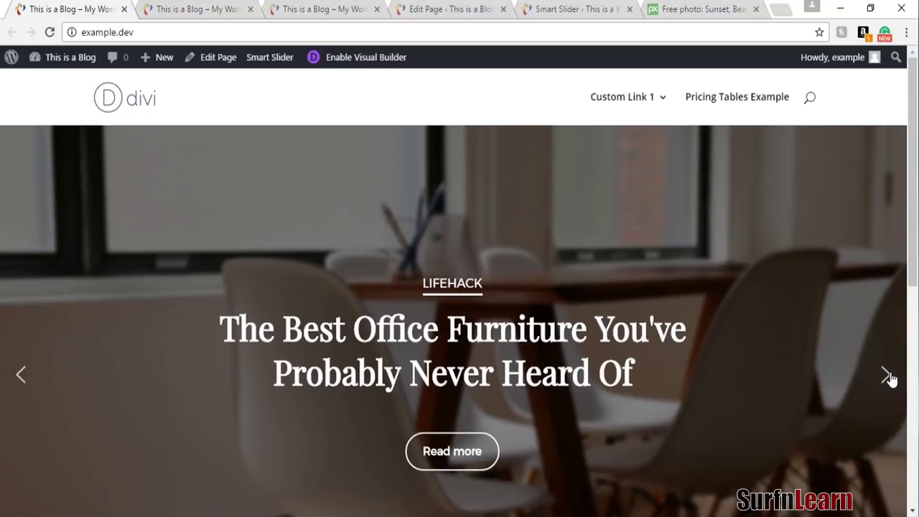
left_click(889, 377)
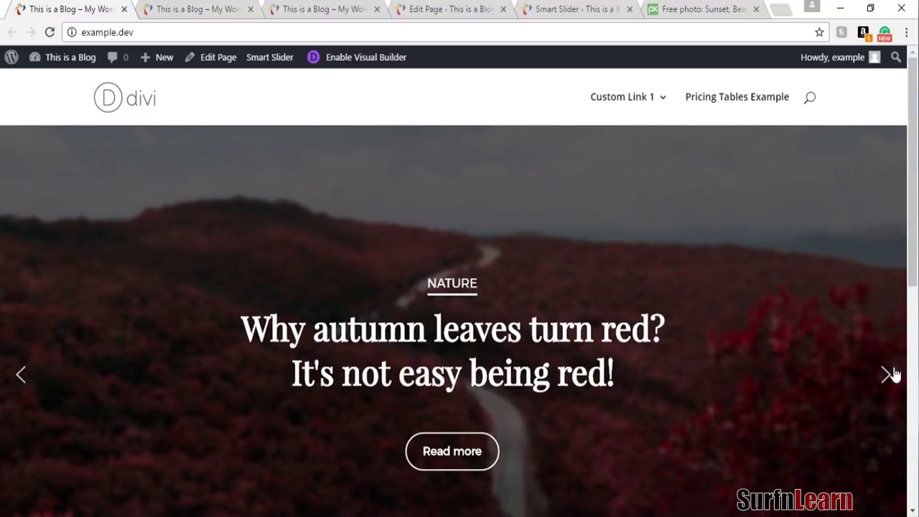
left_click(212, 7)
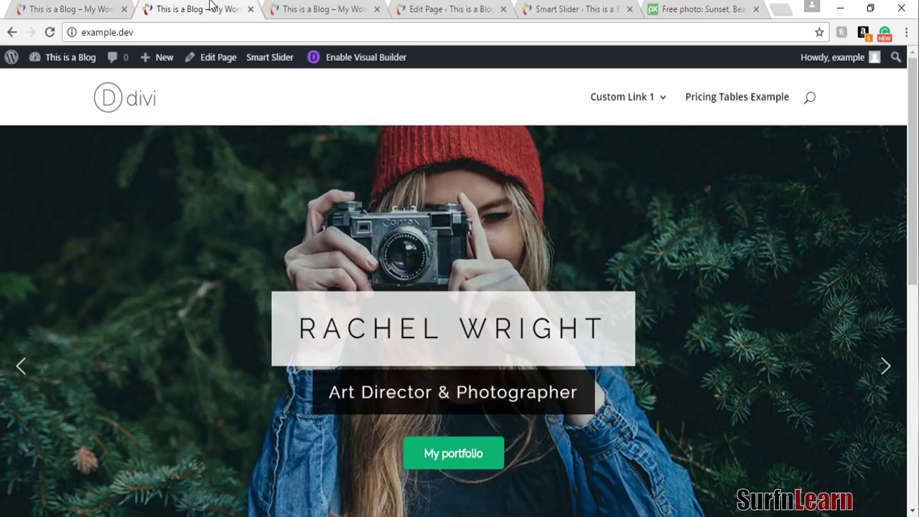
left_click(887, 378)
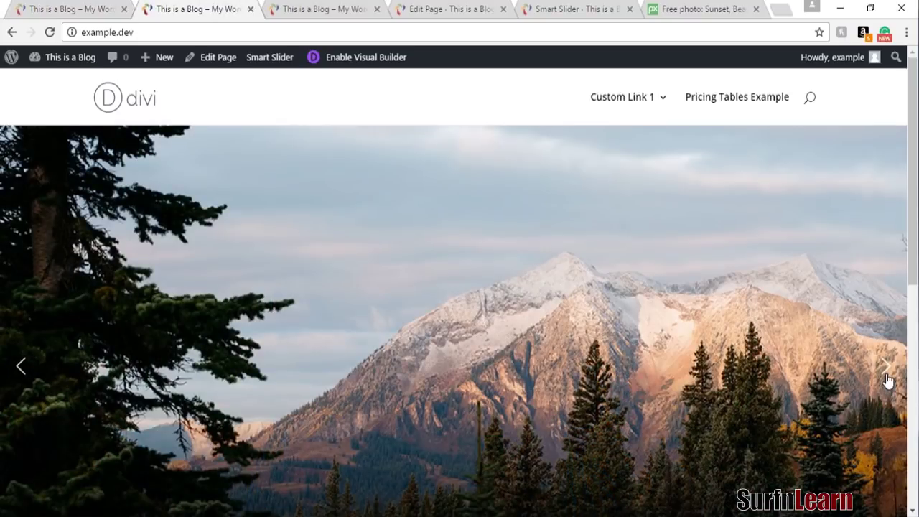
left_click(887, 378)
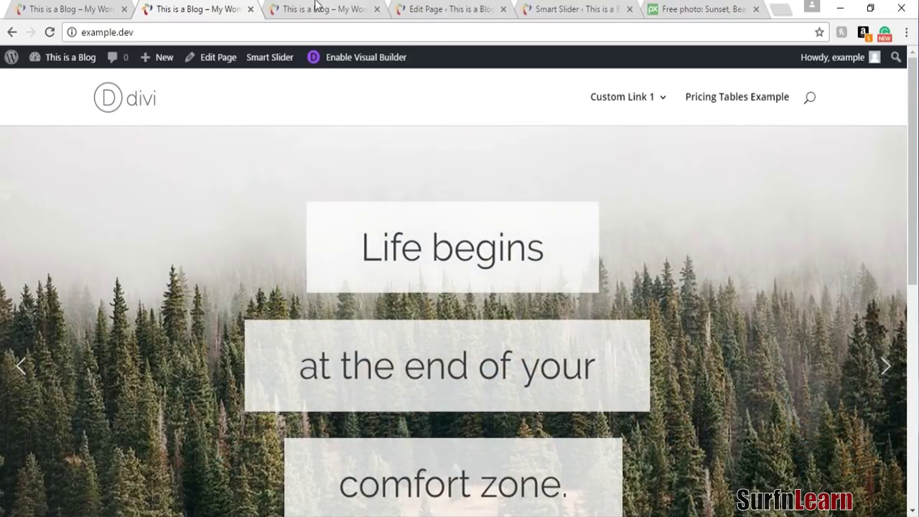
left_click(316, 7)
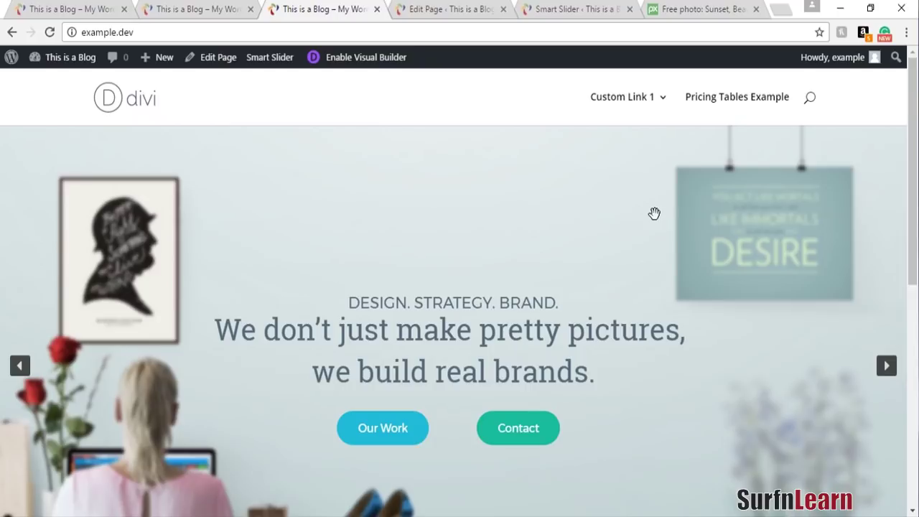
left_click_drag(655, 210, 435, 232)
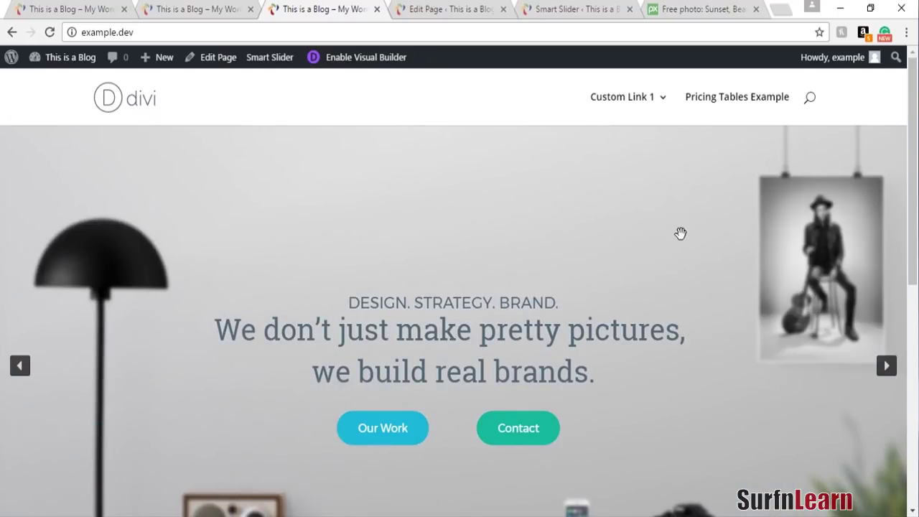
left_click_drag(818, 402, 548, 428)
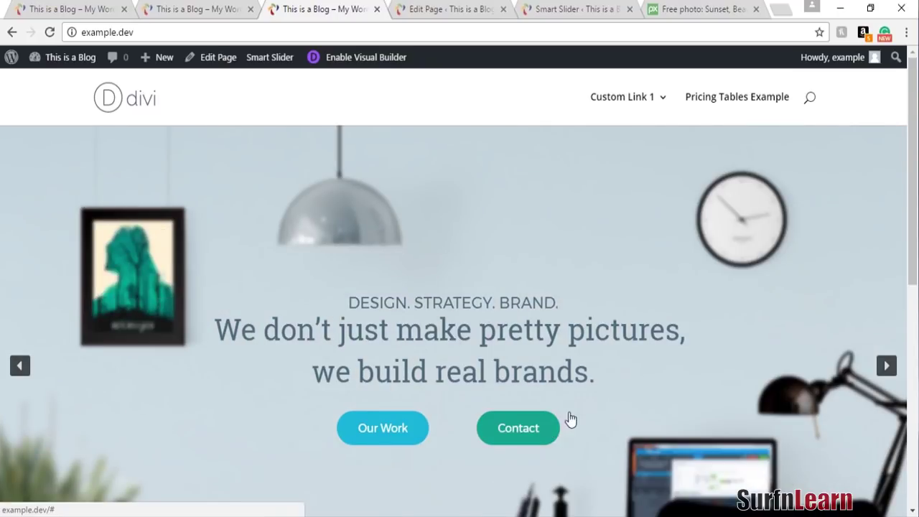
left_click_drag(759, 212, 457, 225)
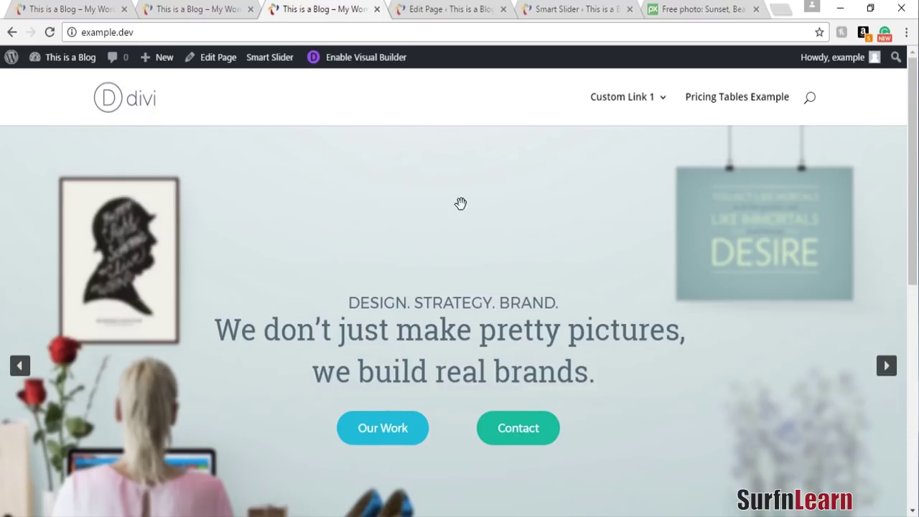
Return to the Smart Slider dashboard and examine the free example sliders in the template library
left_click(607, 6)
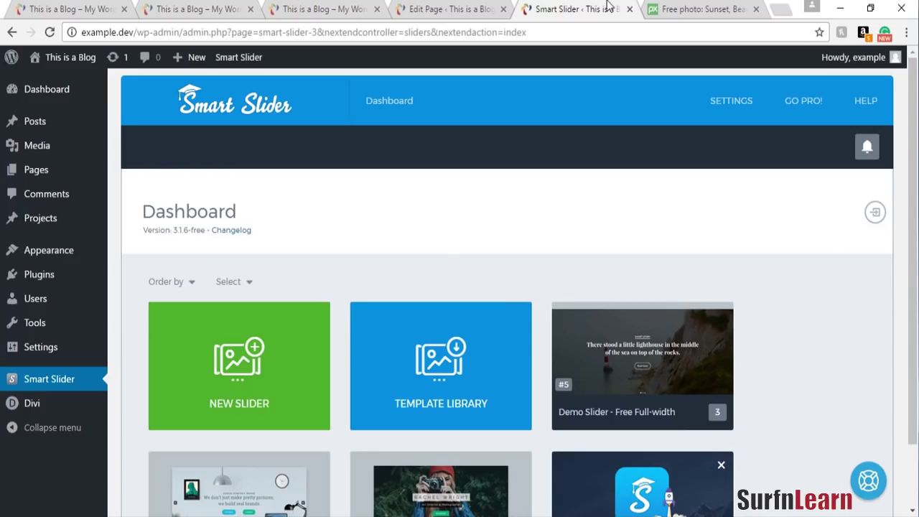
scroll(769, 244, "down", 1)
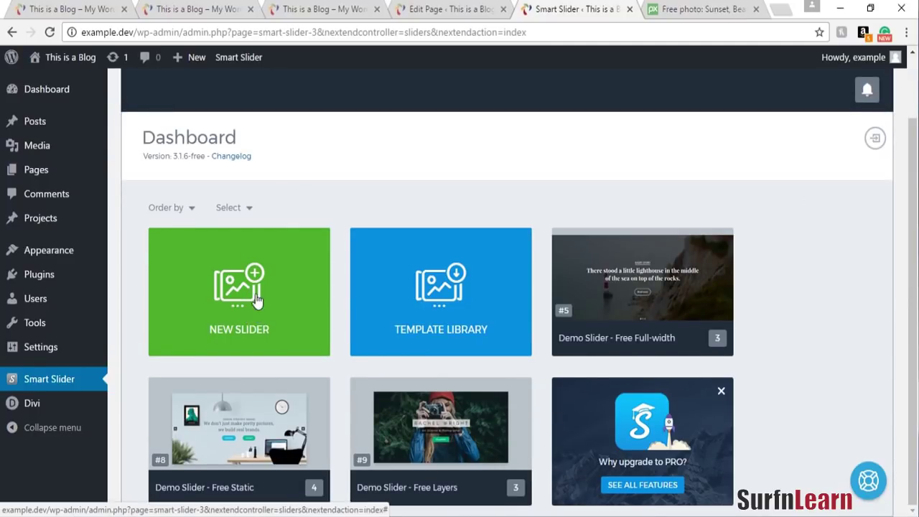
left_click(435, 301)
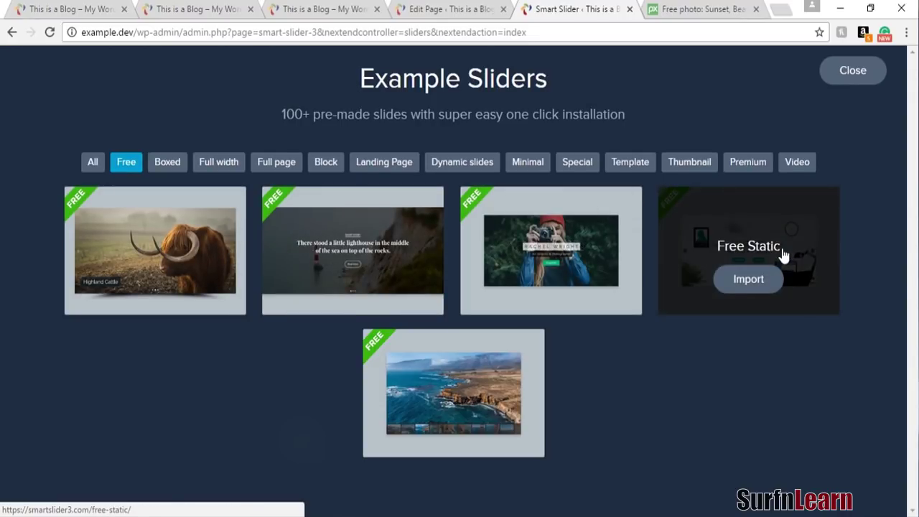
left_click(851, 76)
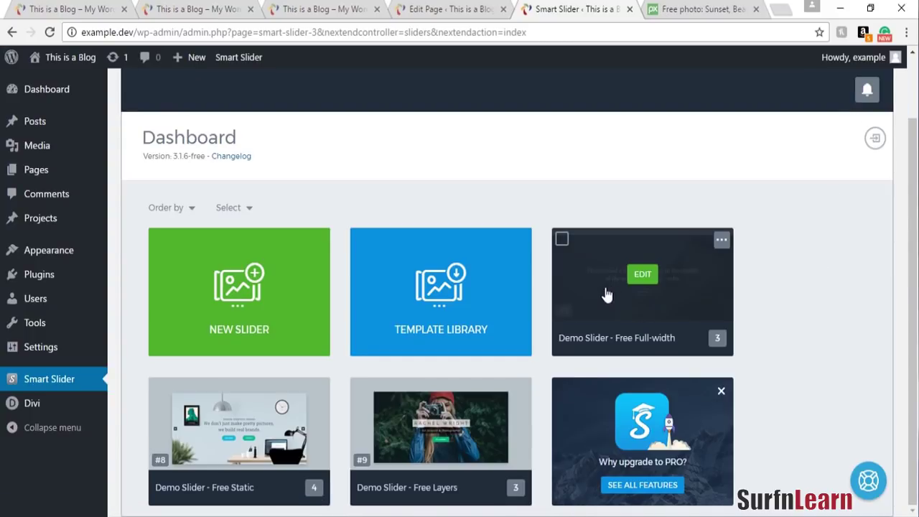
Open Demo Slider - Free Full-width for editing and select its shortcode in the publishing options
left_click(654, 283)
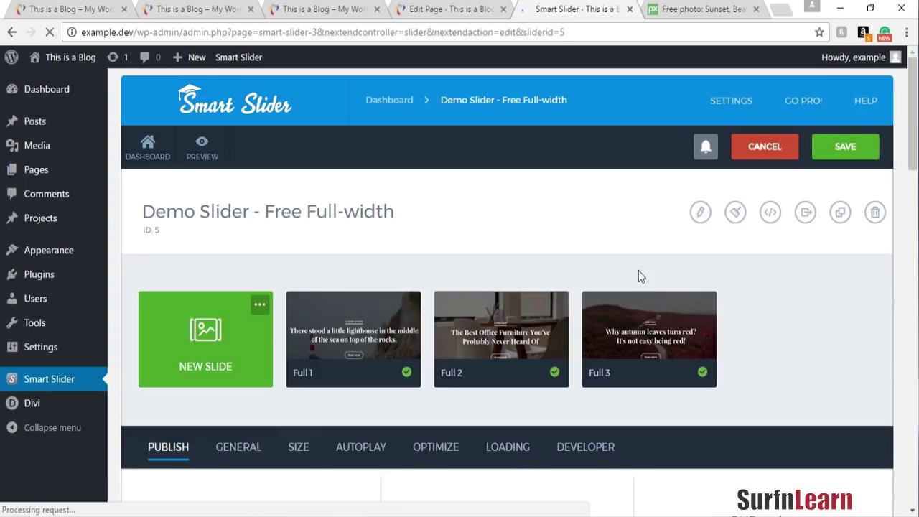
scroll(563, 257, "down", 4)
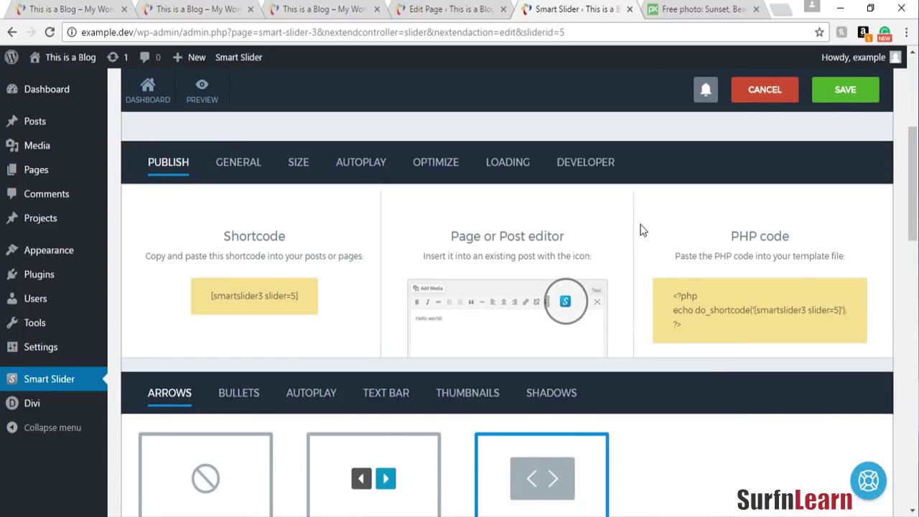
left_click(274, 303)
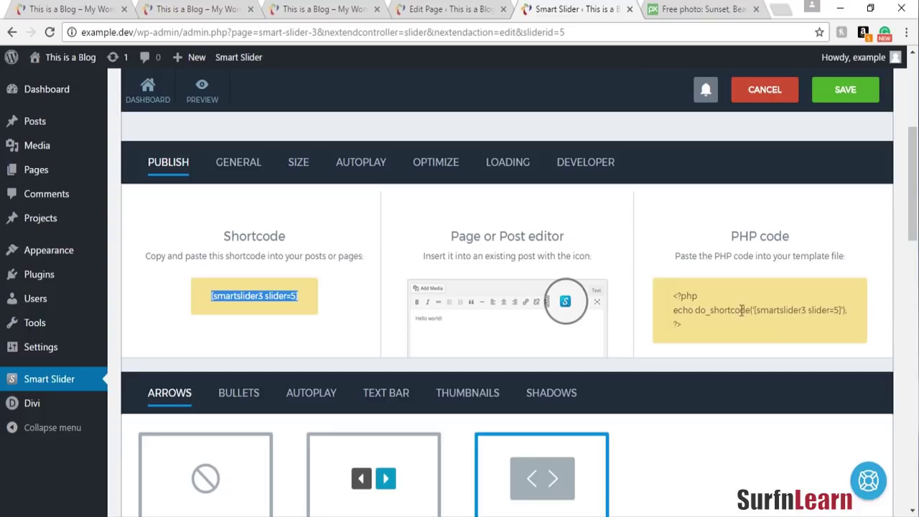
Review the slider's arrow styles and turn off its navigation bullets
scroll(716, 352, "down", 2)
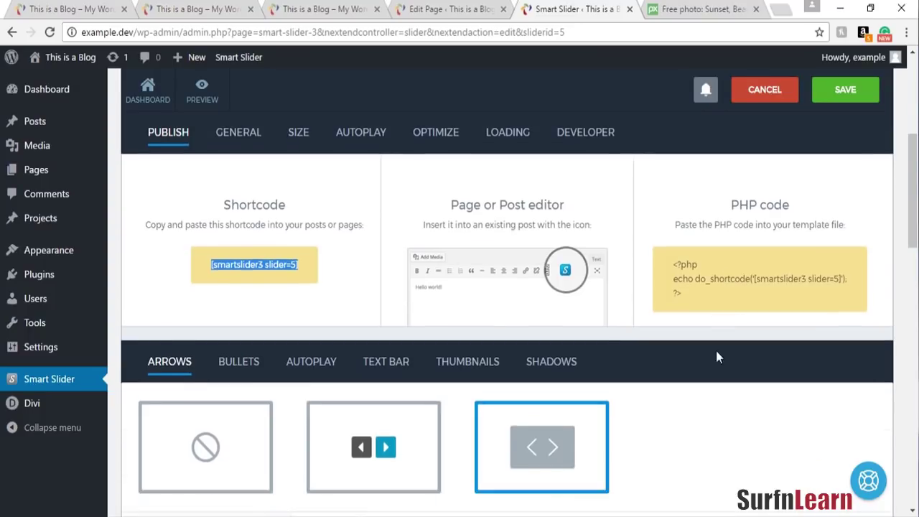
scroll(721, 352, "down", 1)
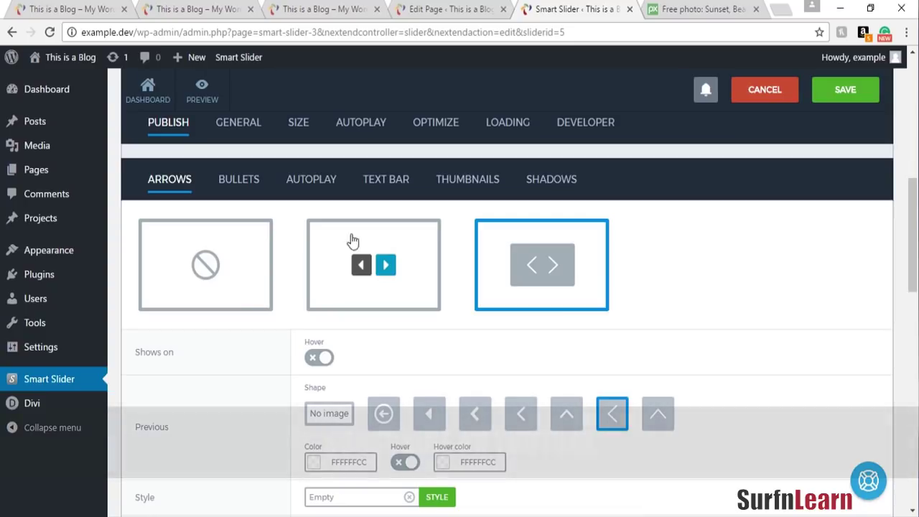
left_click(242, 179)
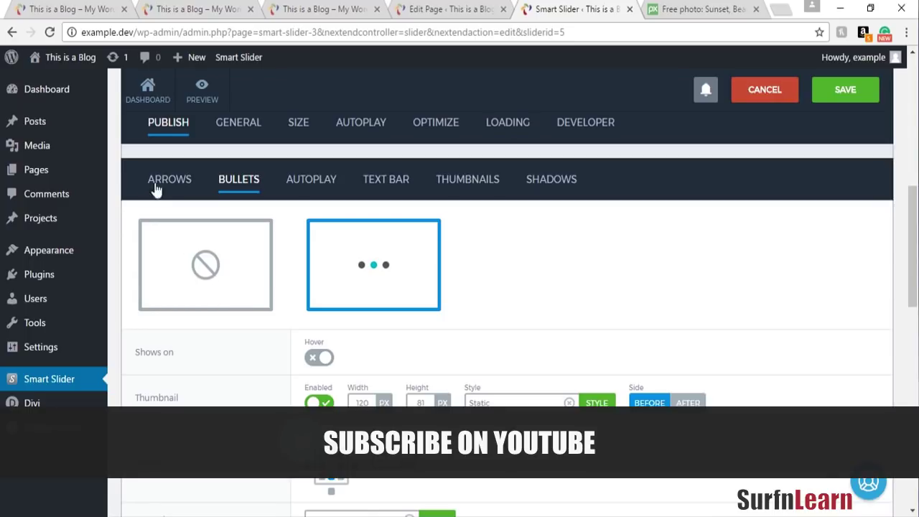
left_click(215, 256)
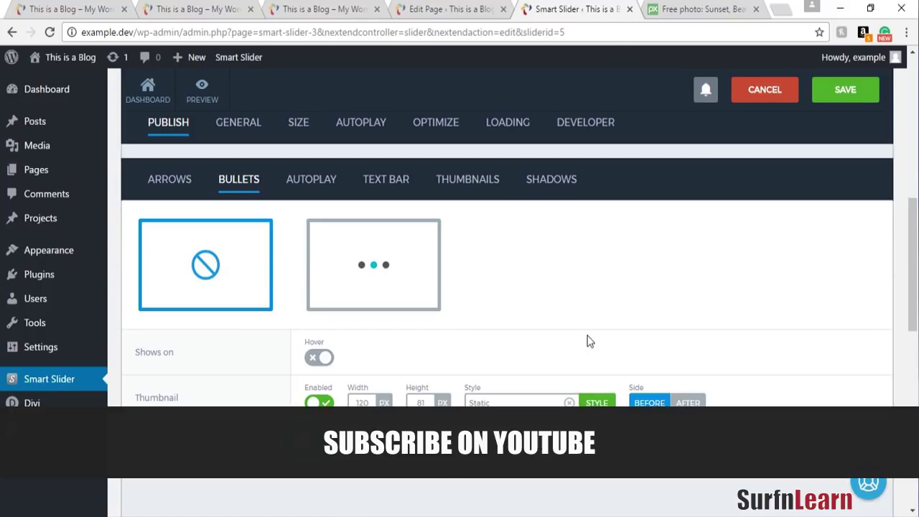
Examine the autoplay control options of the slider along with its slides and publishing options
scroll(586, 342, "up", 1)
left_click(289, 263)
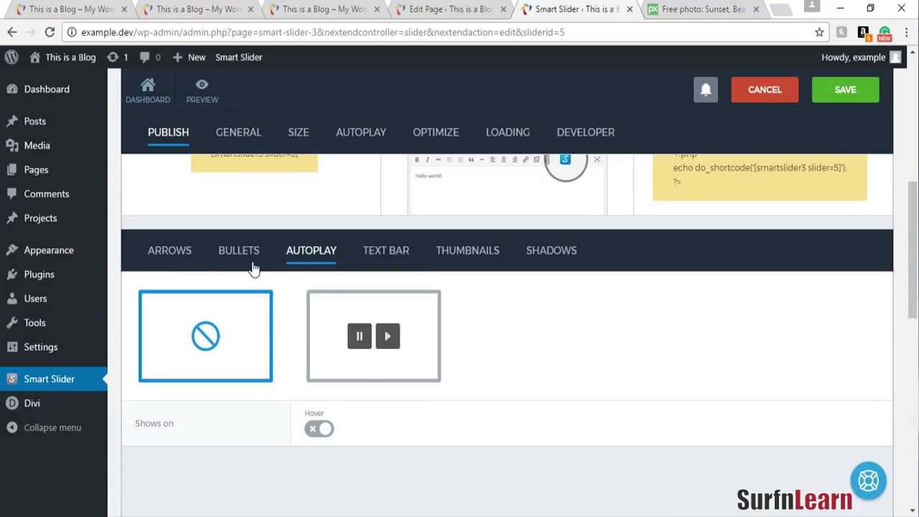
scroll(550, 328, "up", 3)
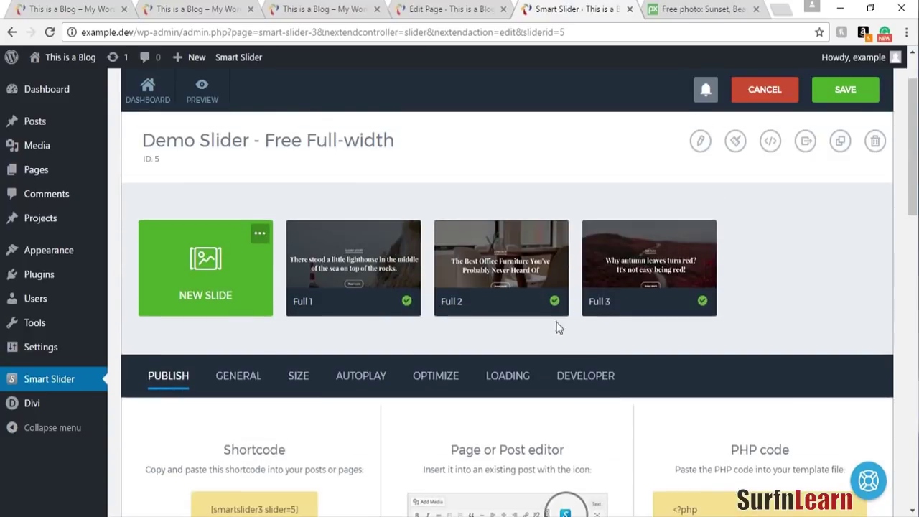
scroll(718, 308, "down", 4)
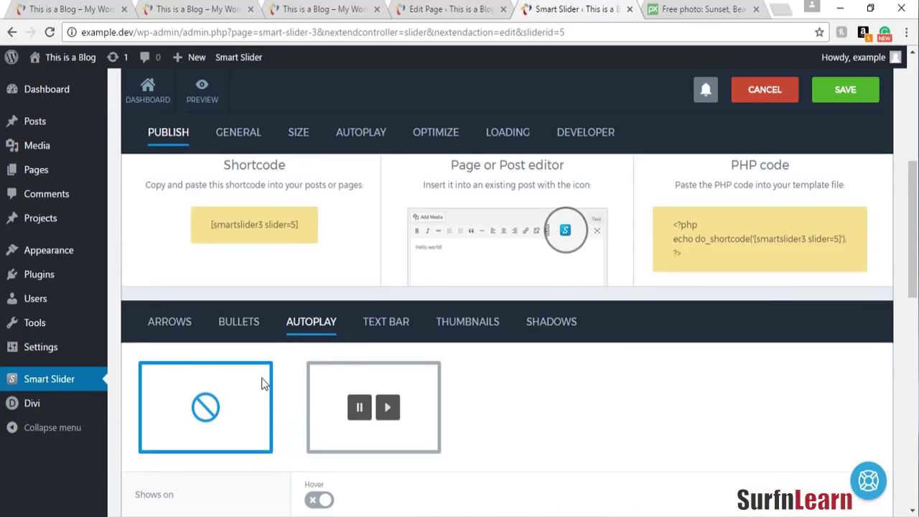
scroll(272, 377, "up", 5)
scroll(280, 372, "down", 2)
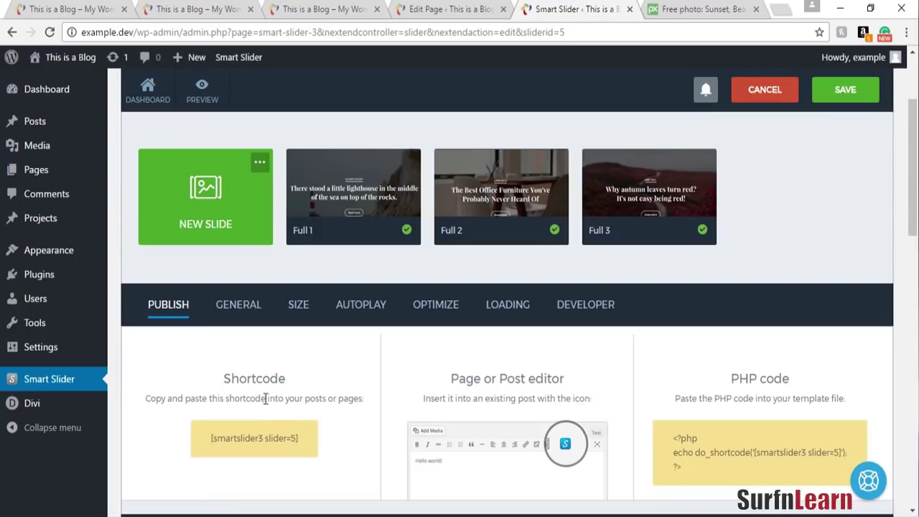
Examine the slider's general settings, including controls, alignment, background image fill and animation options
left_click(241, 316)
scroll(419, 300, "down", 2)
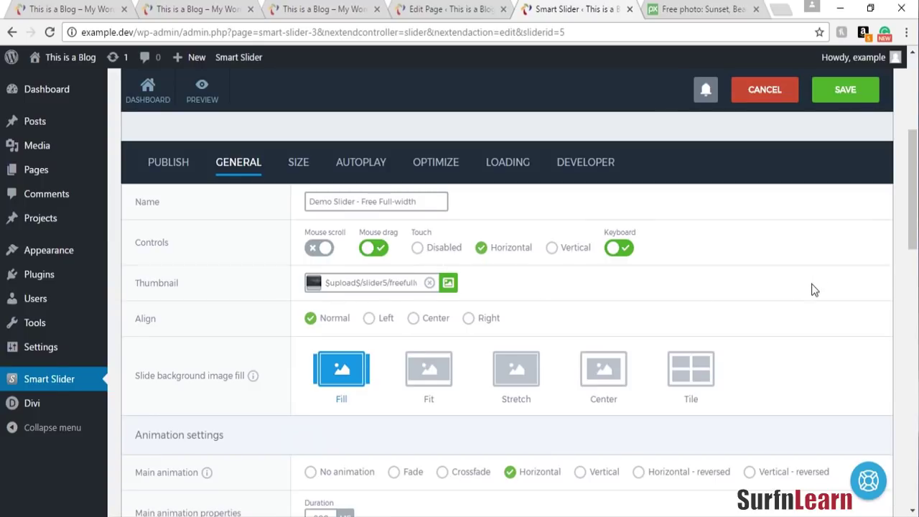
scroll(585, 301, "down", 1)
scroll(595, 368, "down", 2)
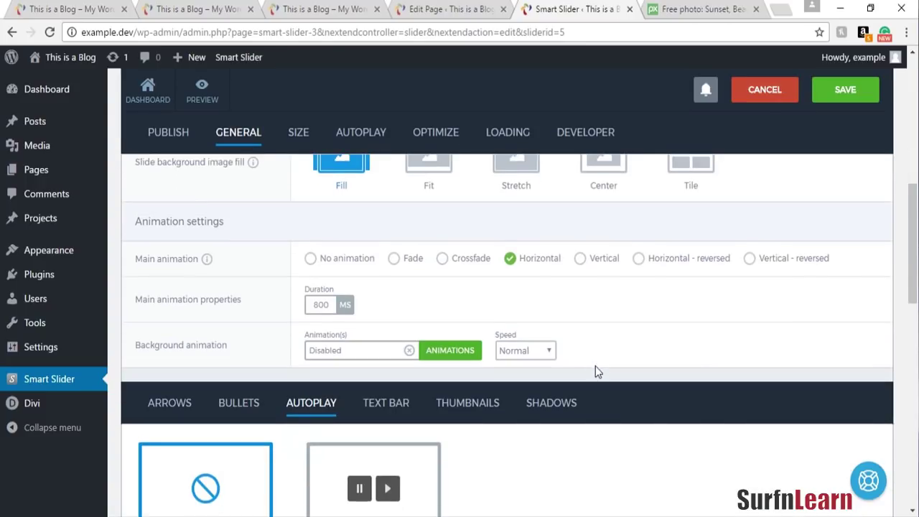
scroll(695, 349, "up", 1)
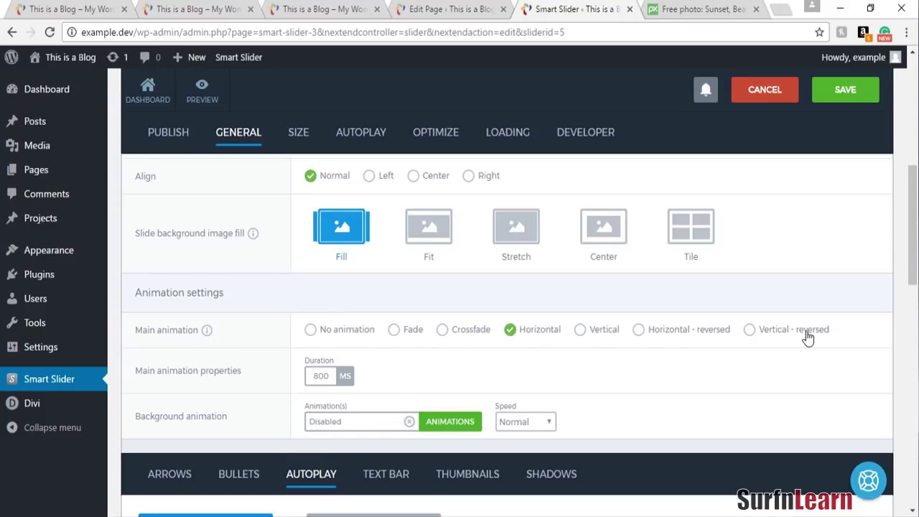
Open the height value in the size settings of Demo Slider - Free Full-width for editing
scroll(852, 335, "up", 4)
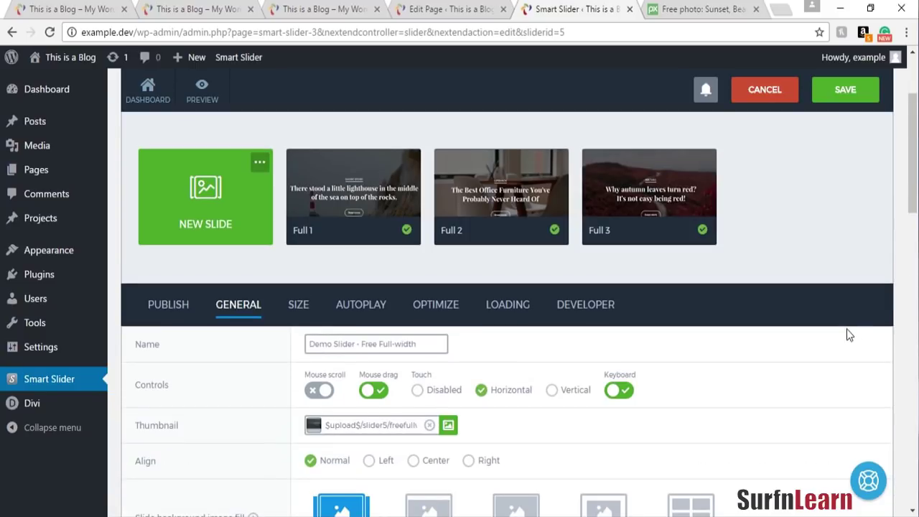
left_click(294, 314)
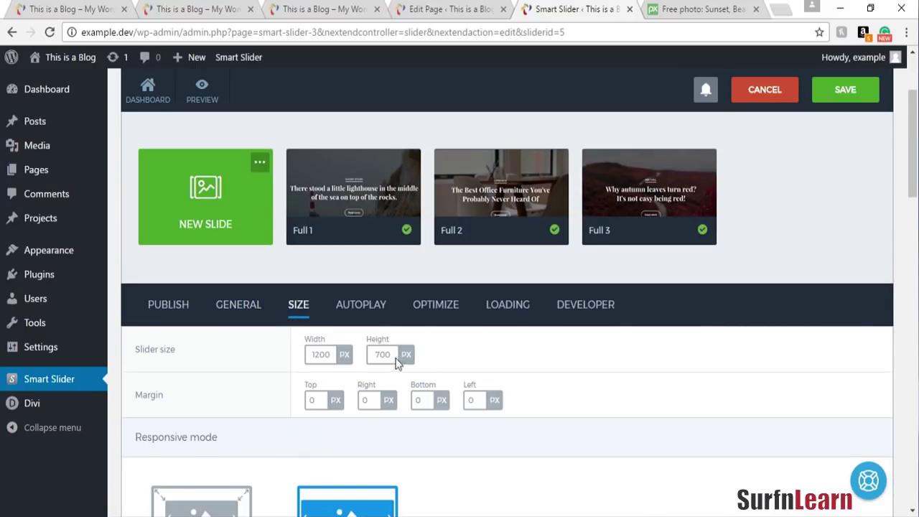
left_click(376, 353)
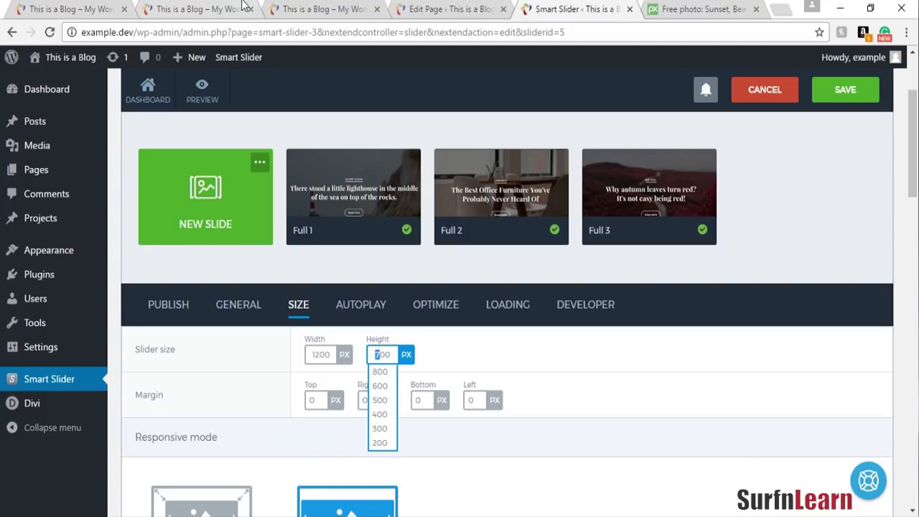
Look at the published sliders on the example.dev front-end pages, including the full-width slider with the autumn leaves slide
left_click(308, 7)
left_click(188, 7)
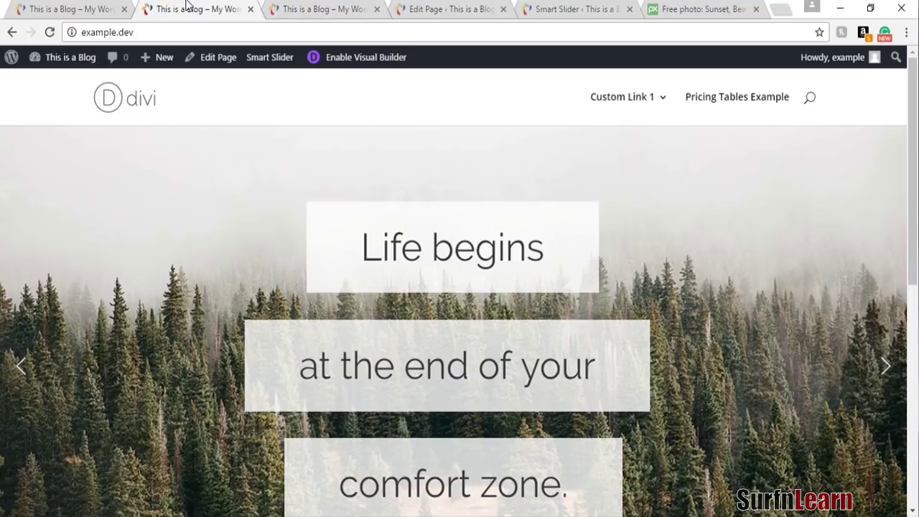
left_click(85, 5)
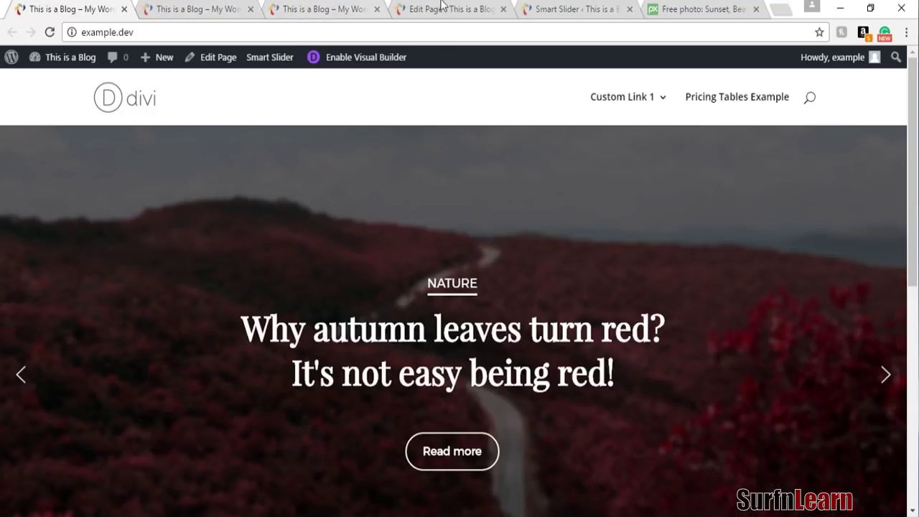
scroll(402, 452, "down", 3)
scroll(402, 453, "up", 3)
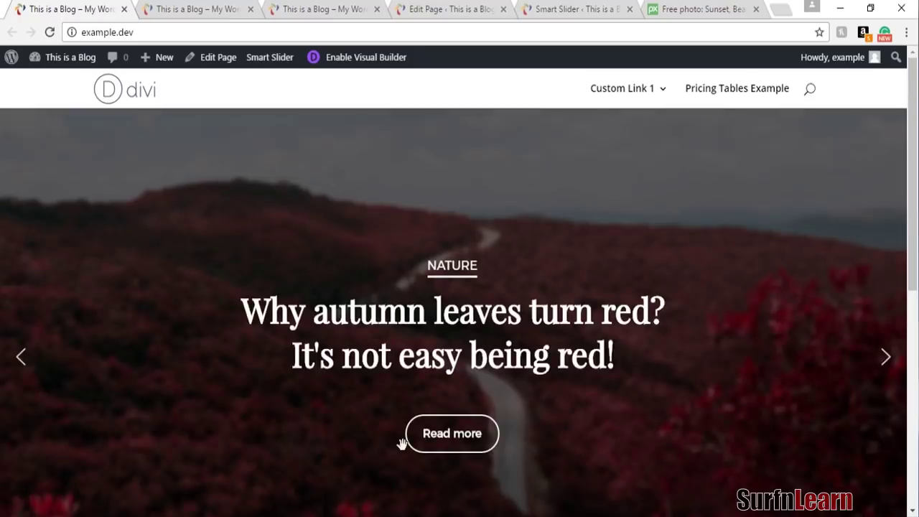
Set the full-width slider's height to 400 px and save the slider
left_click(581, 6)
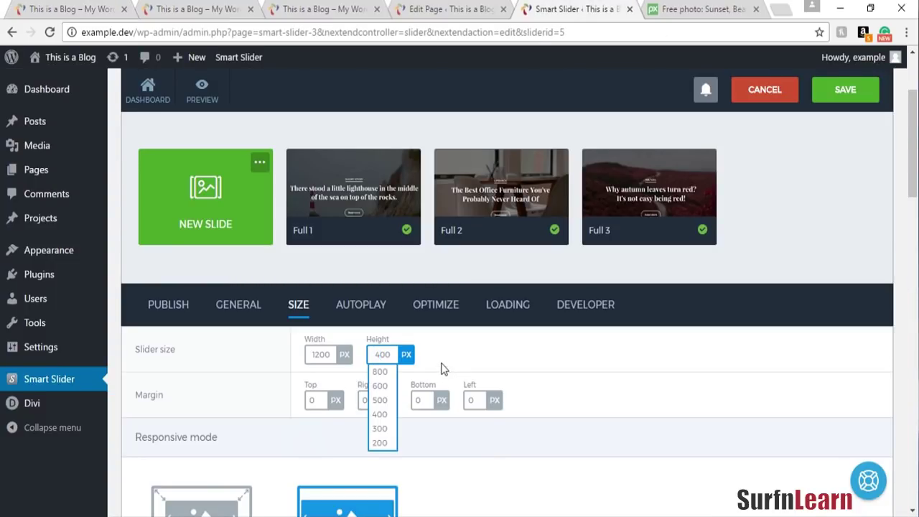
left_click(617, 371)
left_click(850, 89)
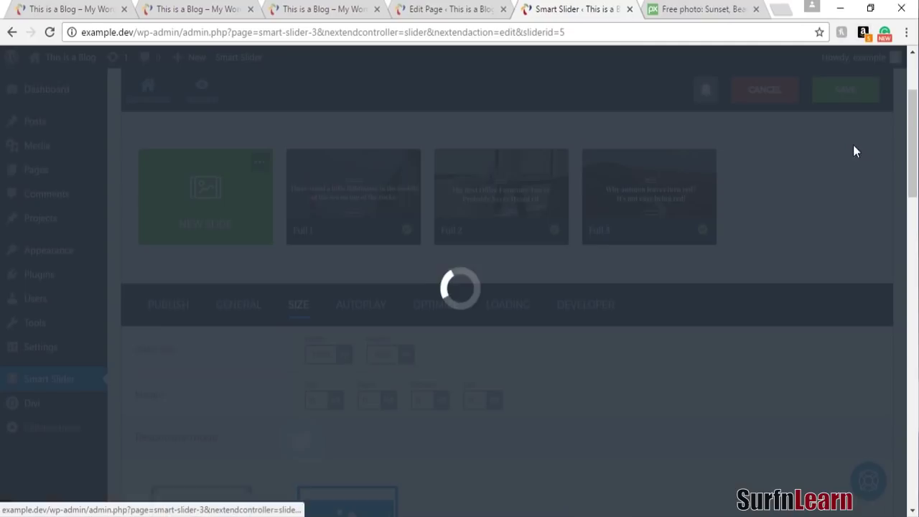
Examine the slider's full-width responsive options, including height limits, forced full width and slide width limits per device
scroll(666, 354, "down", 2)
scroll(667, 361, "down", 4)
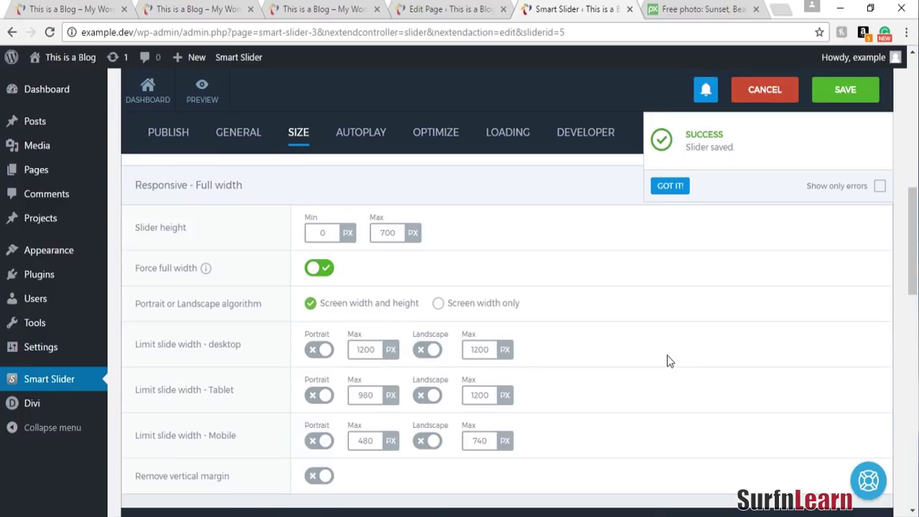
scroll(667, 361, "down", 1)
scroll(667, 361, "down", 4)
scroll(666, 361, "up", 10)
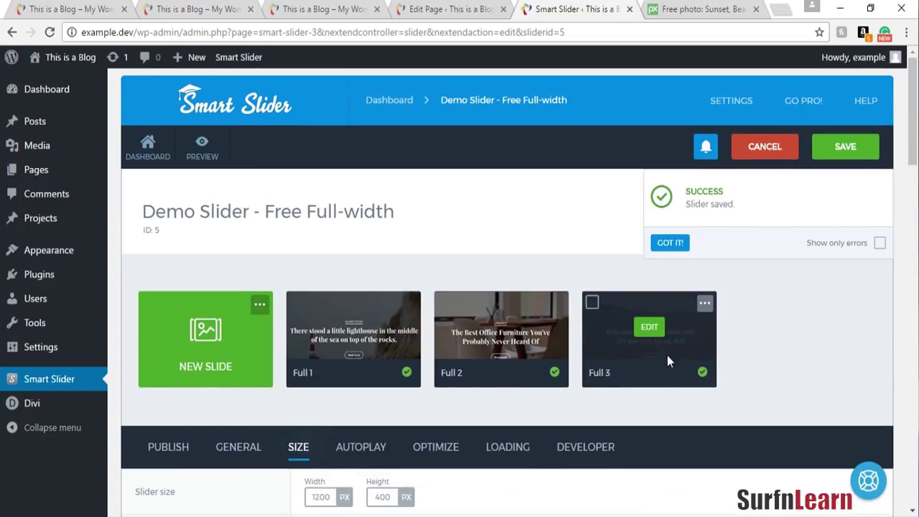
Enable autoplay for the slider with an interval of 3500 ms, save it and dismiss the notifications
left_click(360, 451)
scroll(502, 443, "down", 2)
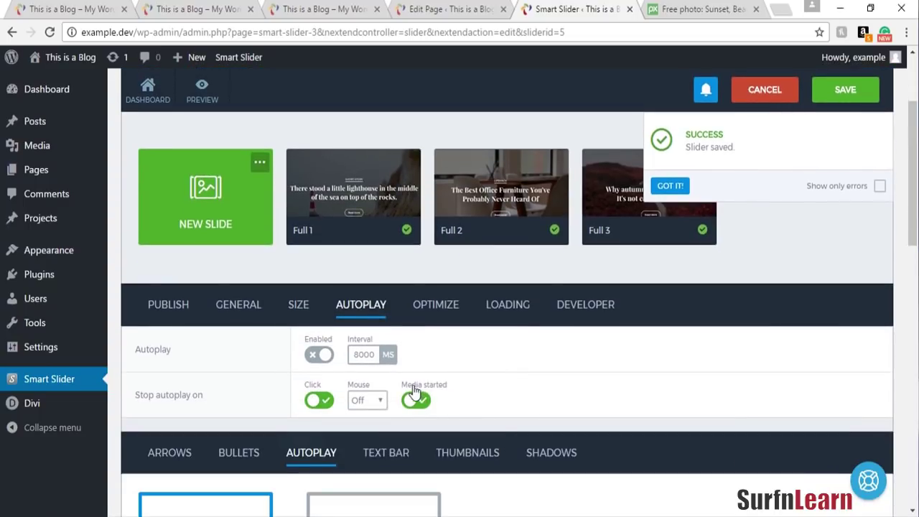
left_click(317, 357)
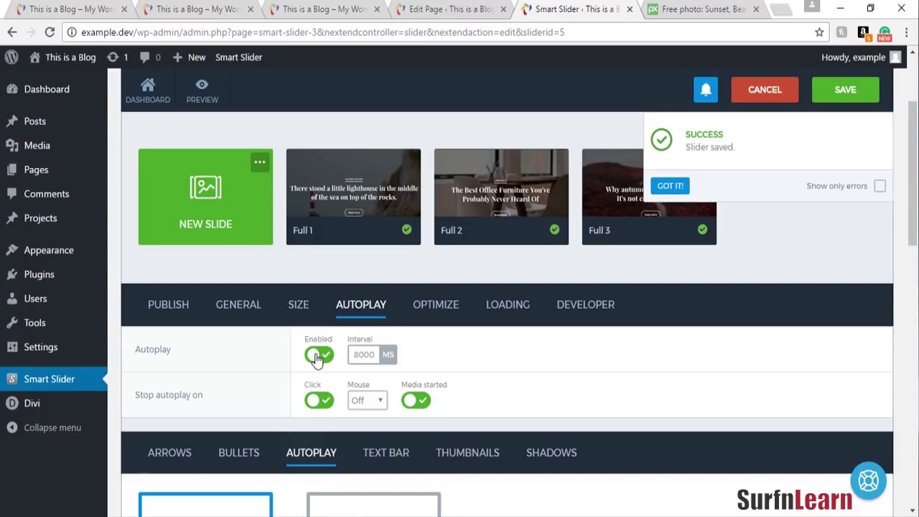
left_click(356, 354)
double_click(362, 355)
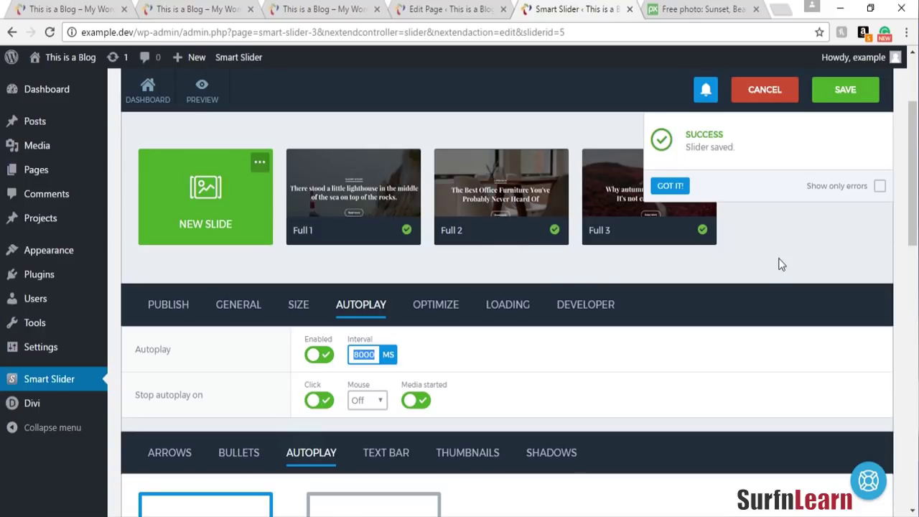
type("3500")
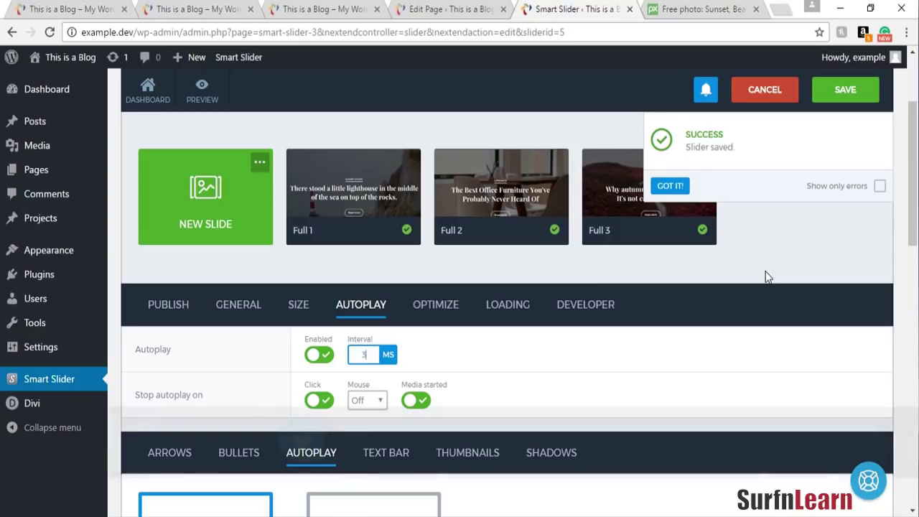
left_click(845, 89)
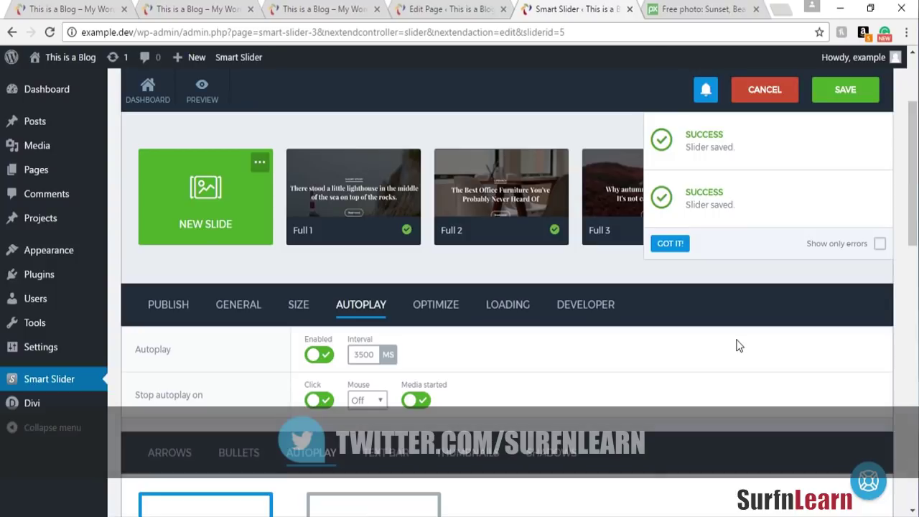
left_click(670, 243)
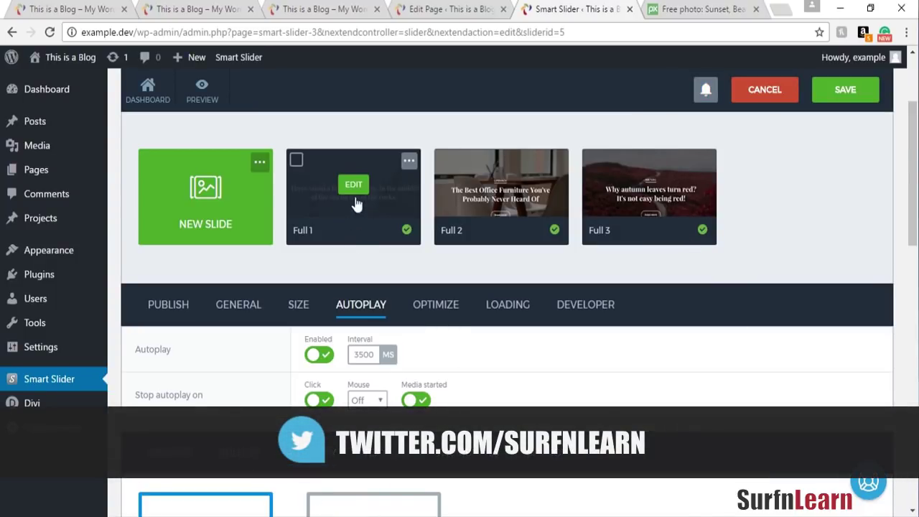
Examine the slider's optimization options for image quality, background image size and thumbnail size
left_click(433, 307)
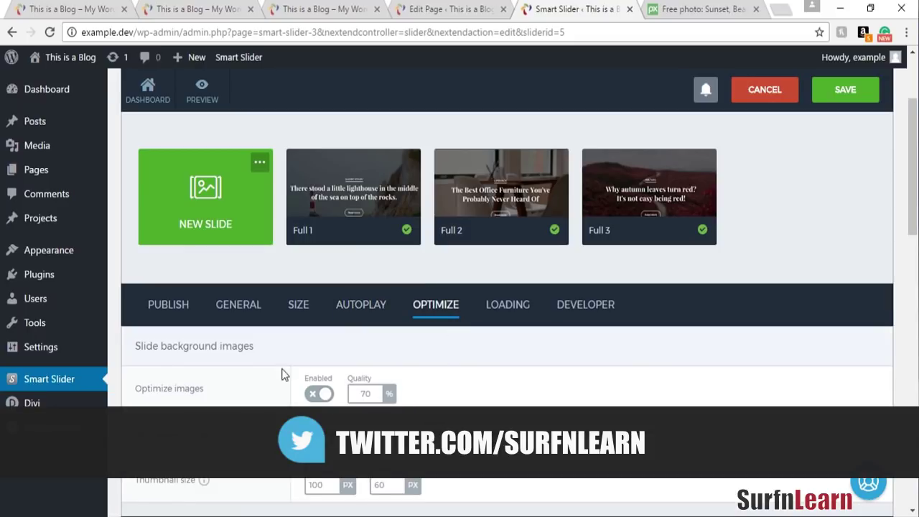
scroll(280, 402, "down", 1)
scroll(280, 402, "down", 3)
scroll(283, 402, "up", 4)
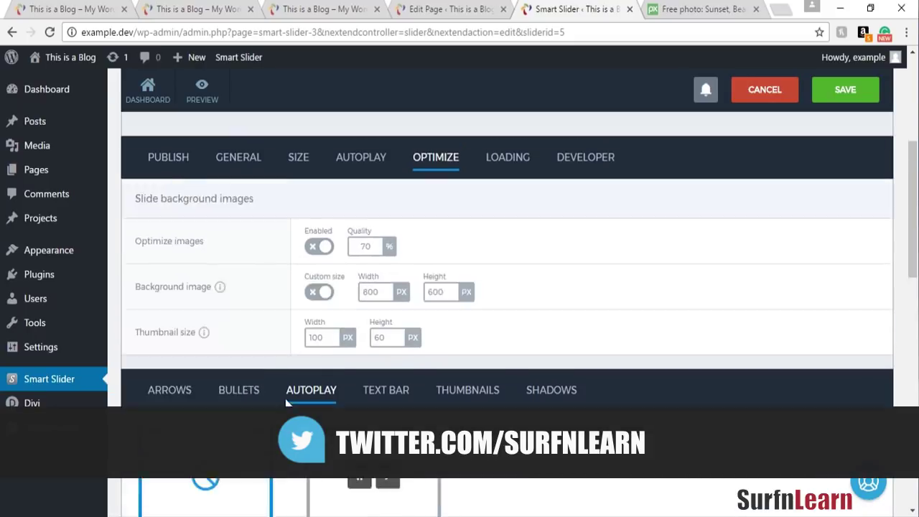
scroll(283, 402, "down", 2)
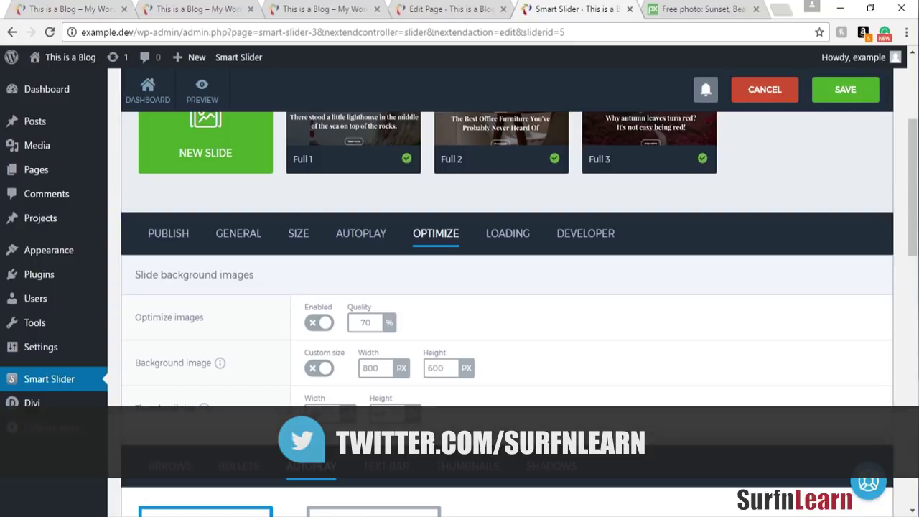
scroll(332, 363, "up", 3)
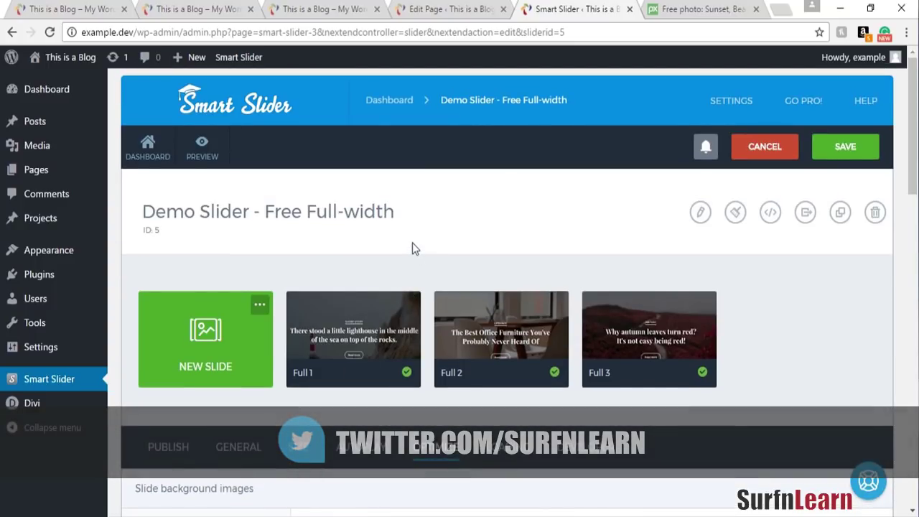
Open the slide Full 1 for editing and view its background, heading and Read more layers on the canvas
mouse_move(337, 311)
left_click(355, 331)
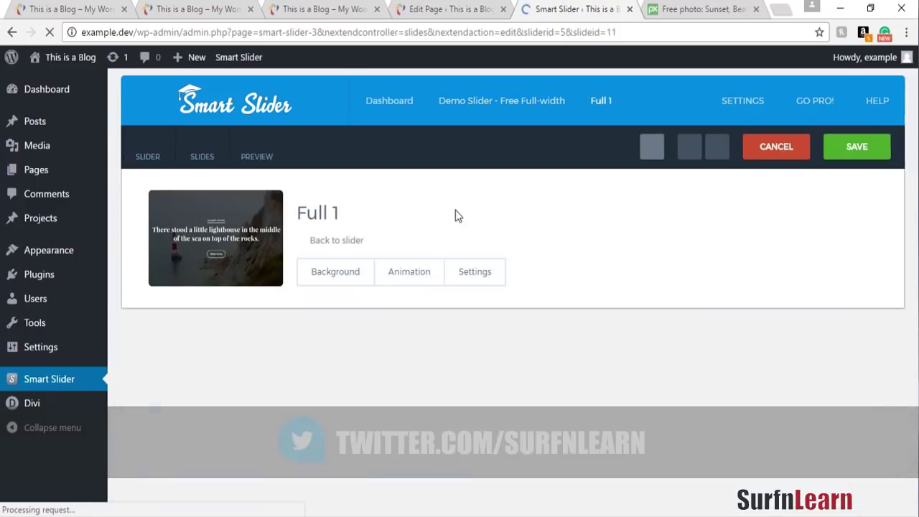
scroll(762, 243, "down", 4)
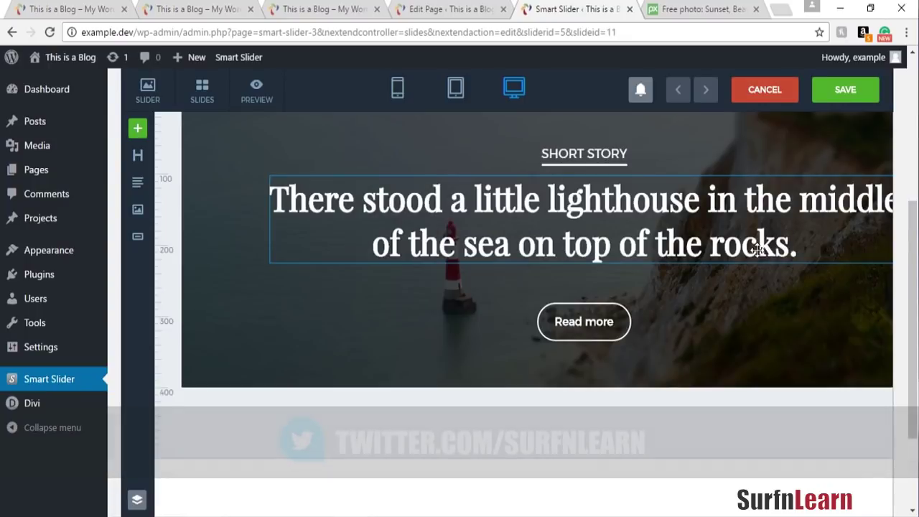
scroll(775, 390, "up", 2)
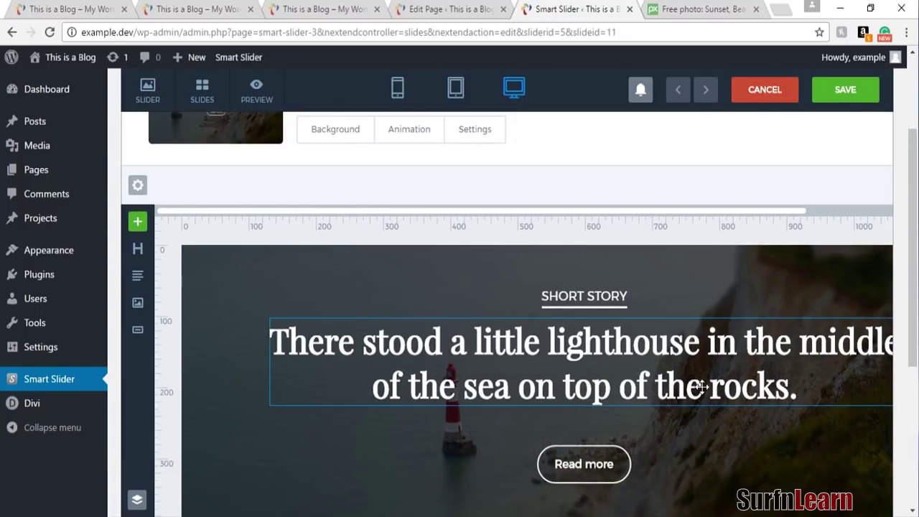
scroll(640, 172, "down", 2)
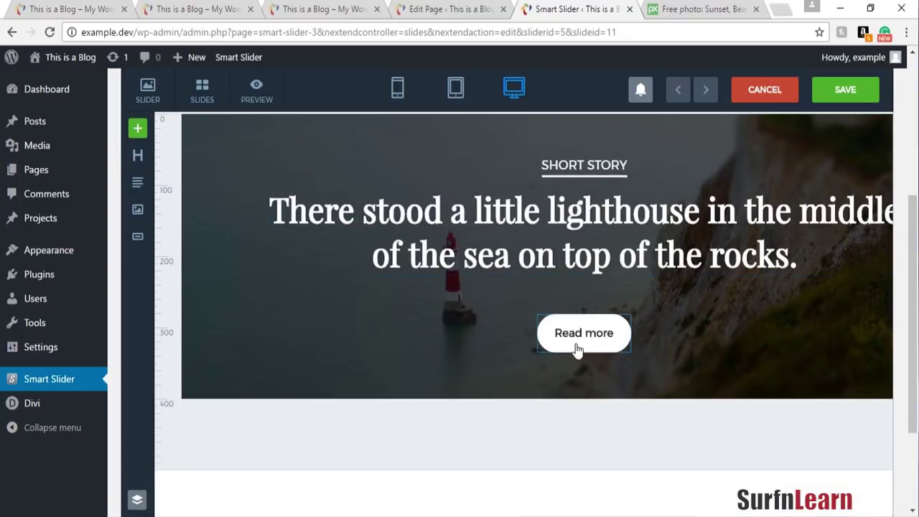
Nudge the slide's Read more button to about 529 px from the left and 282 px from the top, opening its layer options
mouse_move(578, 348)
left_mouse_down()
mouse_move(527, 311)
mouse_move(521, 330)
mouse_move(581, 345)
left_mouse_up()
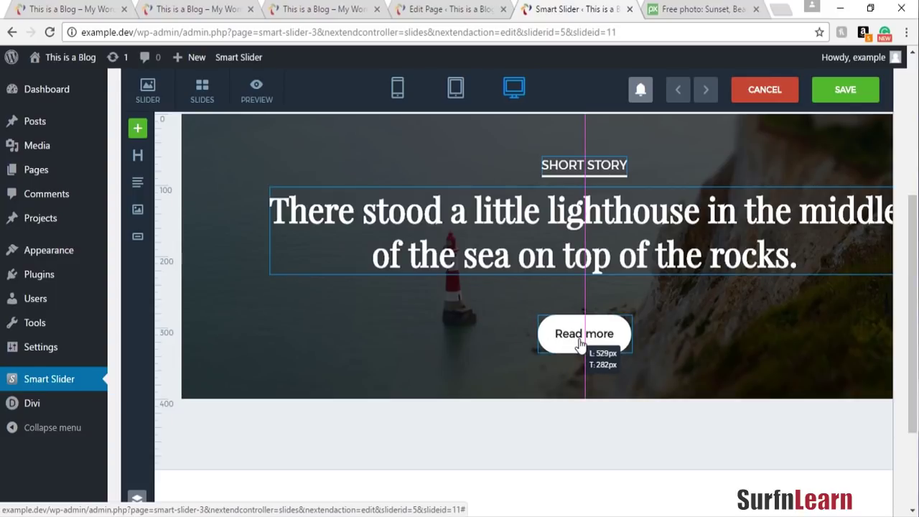
left_click_drag(580, 344, 583, 345)
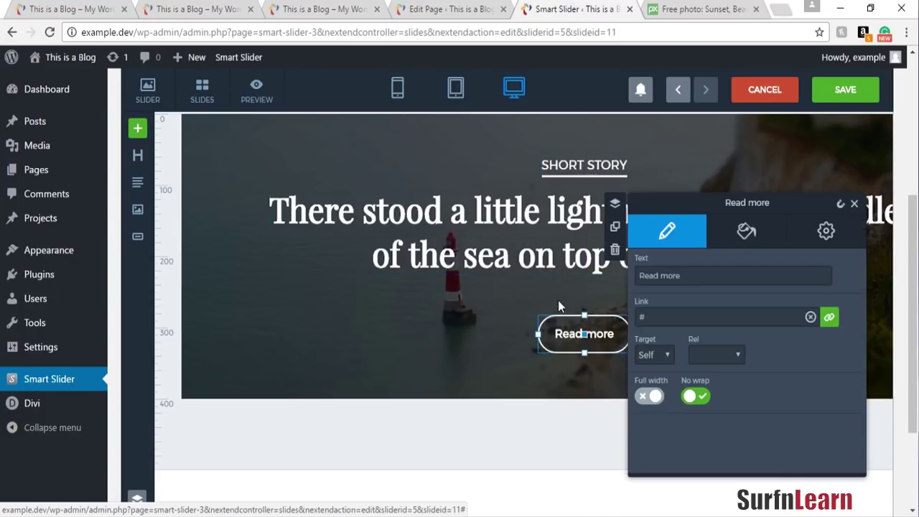
scroll(494, 242, "up", 4)
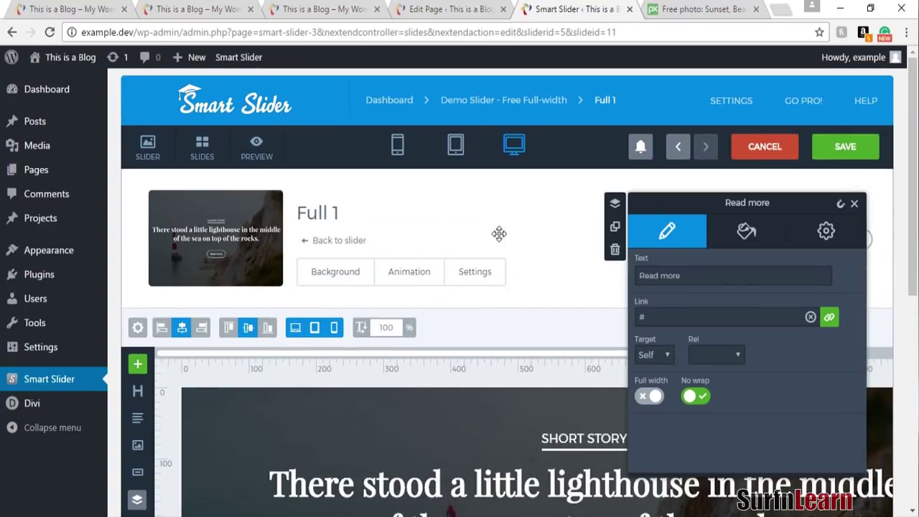
View slide Full 1 in the tablet layout and switch it to the mobile layout
scroll(500, 228, "down", 1)
mouse_move(477, 87)
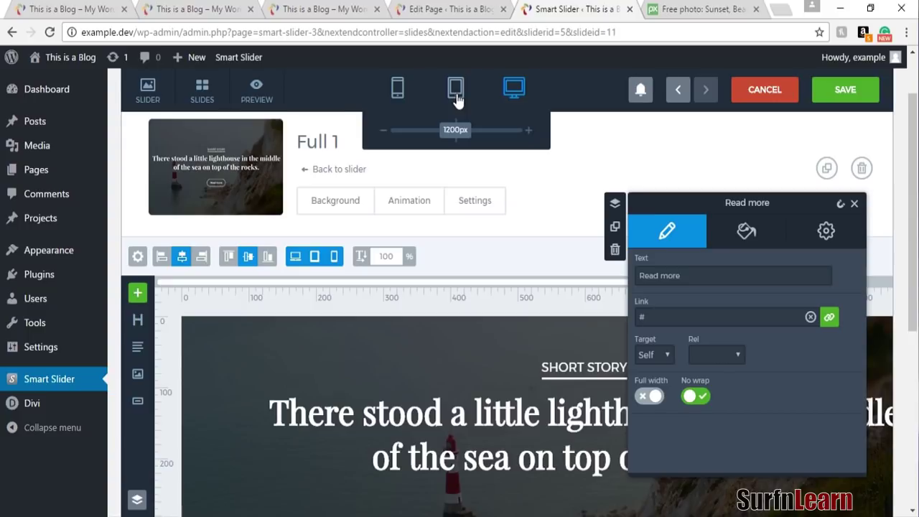
left_click(455, 89)
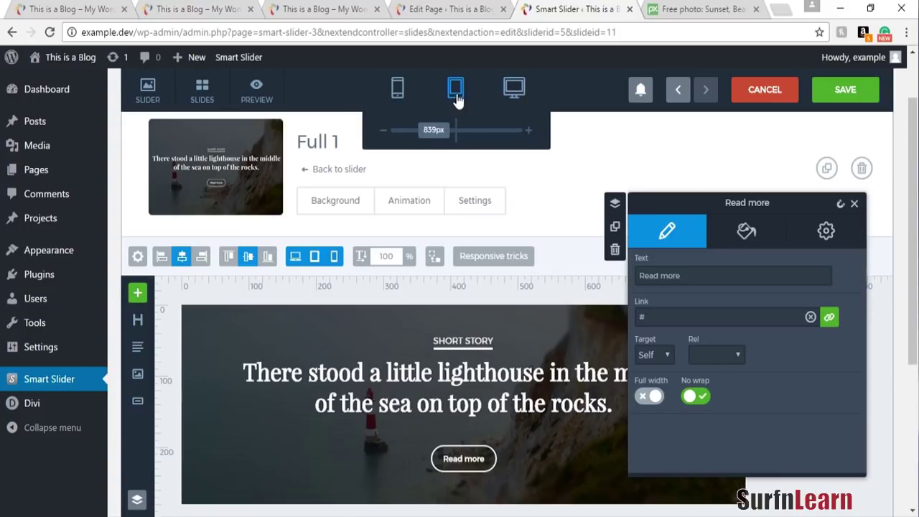
left_click(396, 87)
Examine the position, size and device visibility settings of the Read more and Short story layers in the mobile layout
left_click(310, 382)
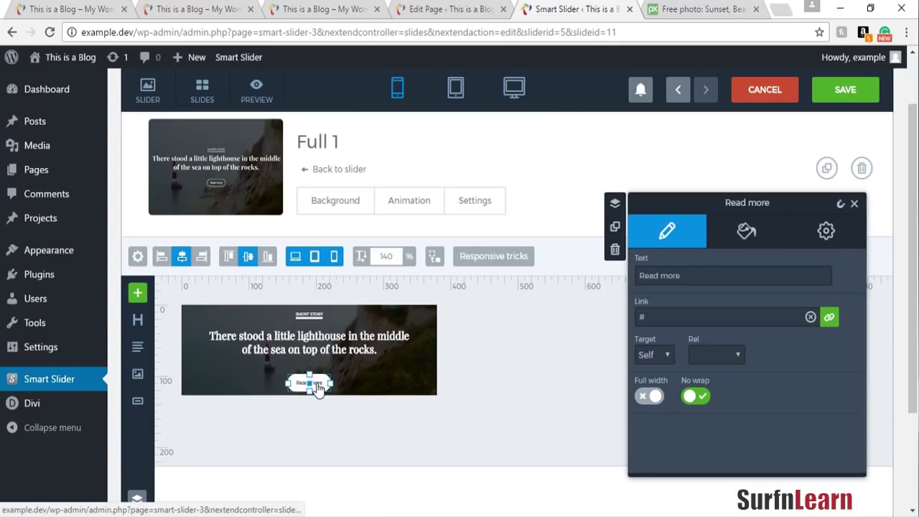
left_click(824, 230)
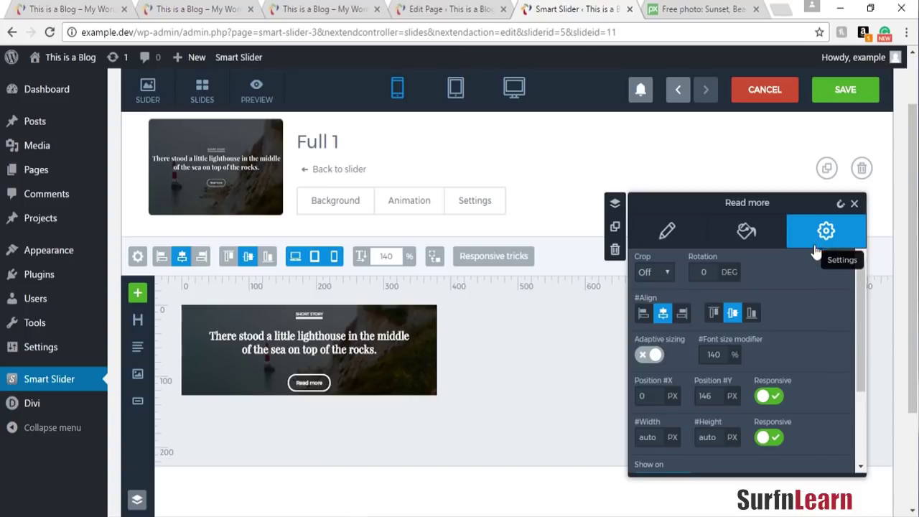
scroll(756, 399, "down", 3)
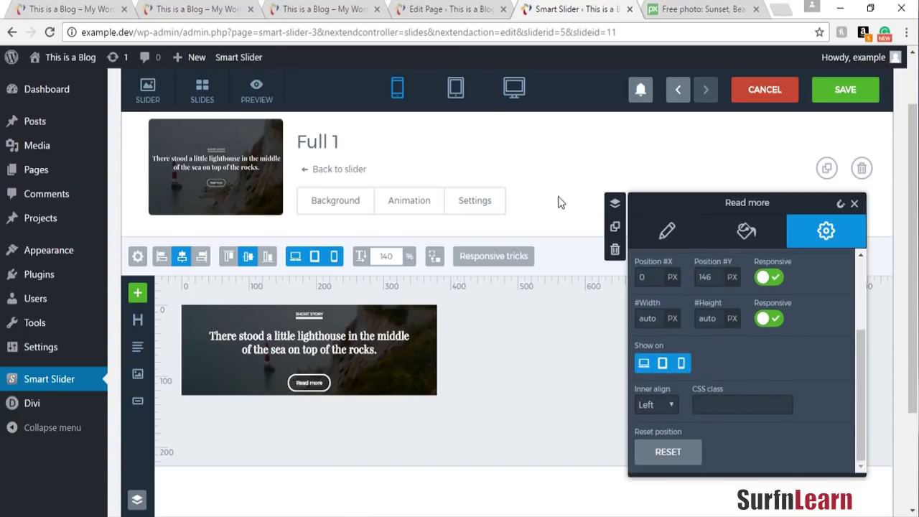
left_click(315, 314)
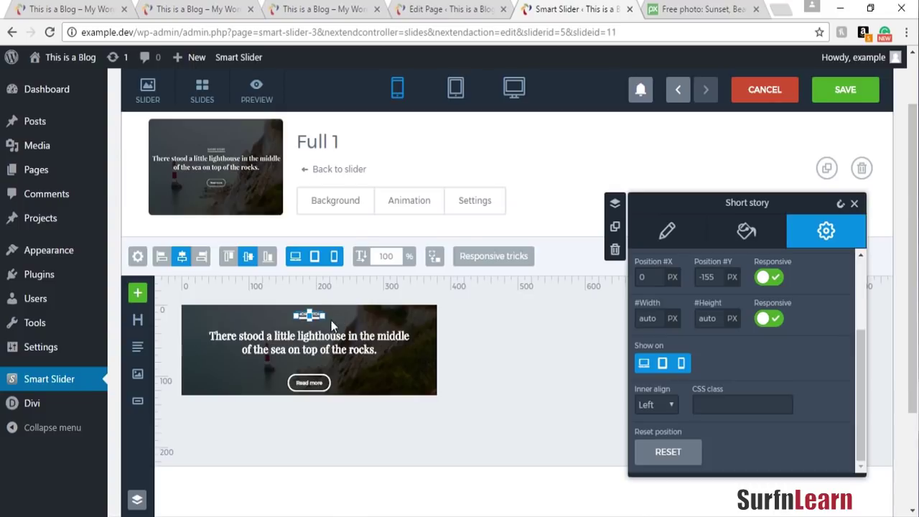
left_click(464, 419)
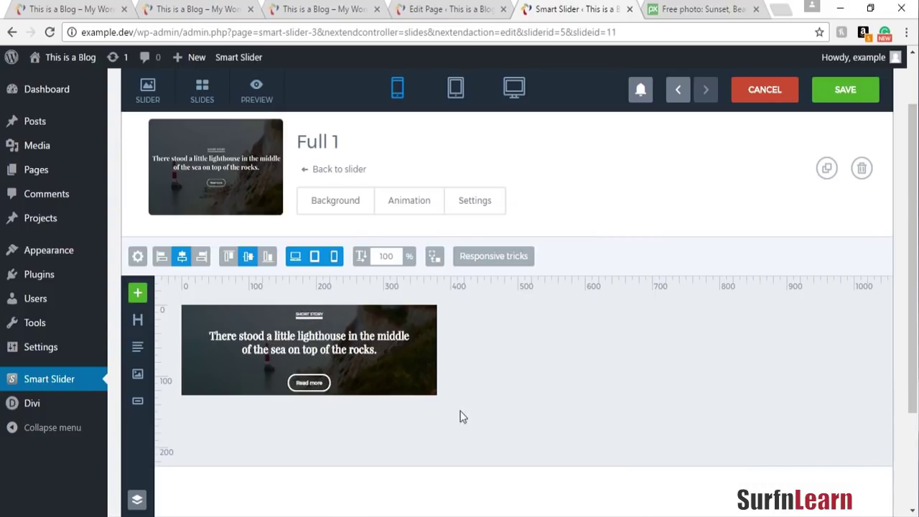
left_click(318, 315)
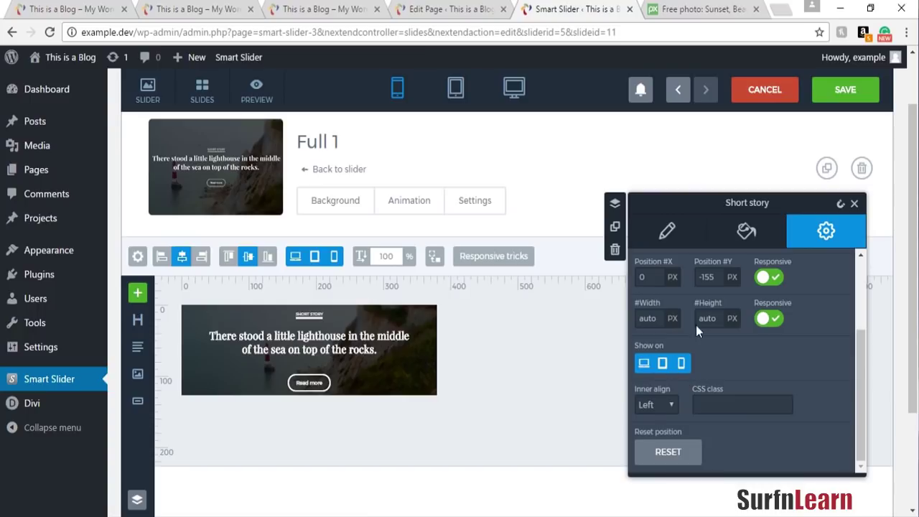
Hide the Short story layer on mobile devices, leaving it enabled for desktop and tablet
left_click(701, 243)
left_click(827, 235)
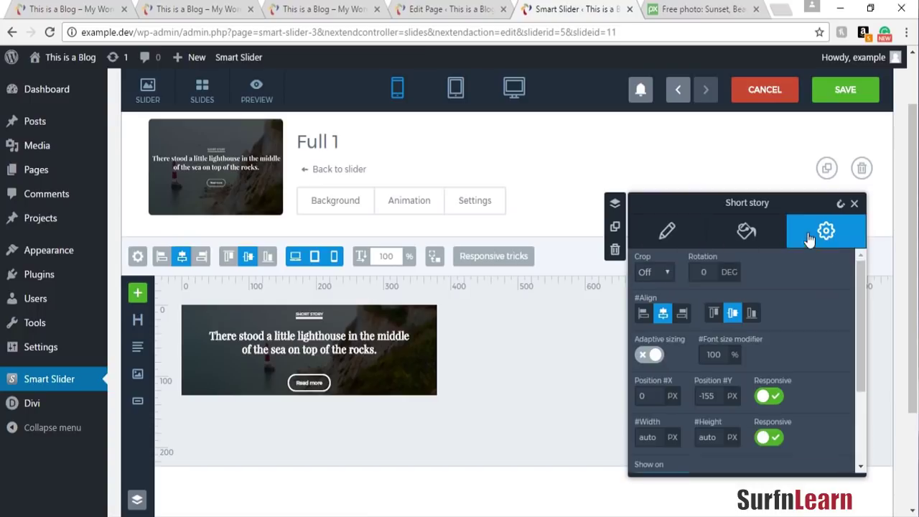
scroll(684, 356, "down", 3)
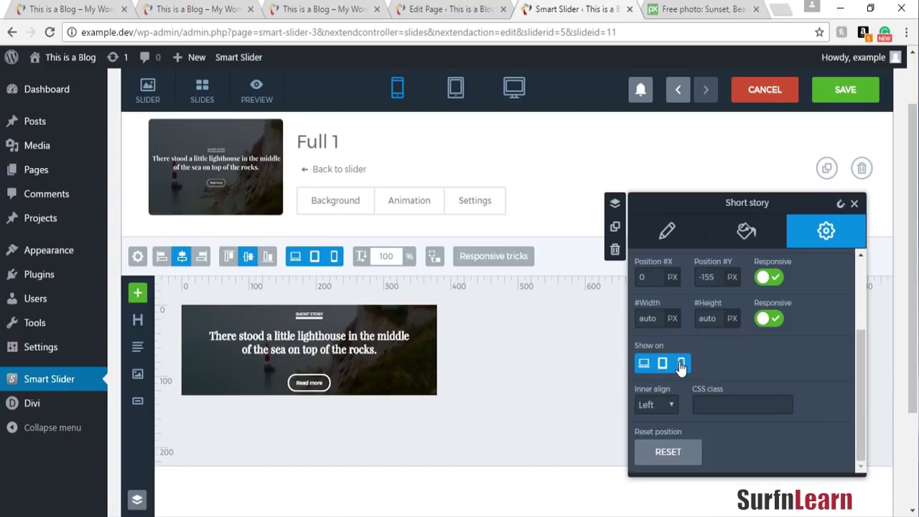
left_click(681, 363)
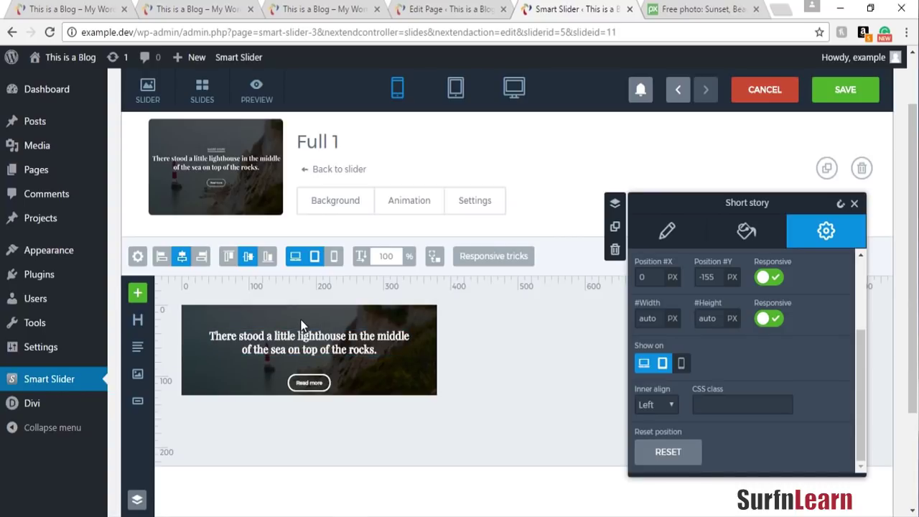
Move the lighthouse heading up to about Y -82 px and the Read more button up to about Y 98 px in the mobile layout
left_click_drag(350, 335, 347, 328)
mouse_move(395, 71)
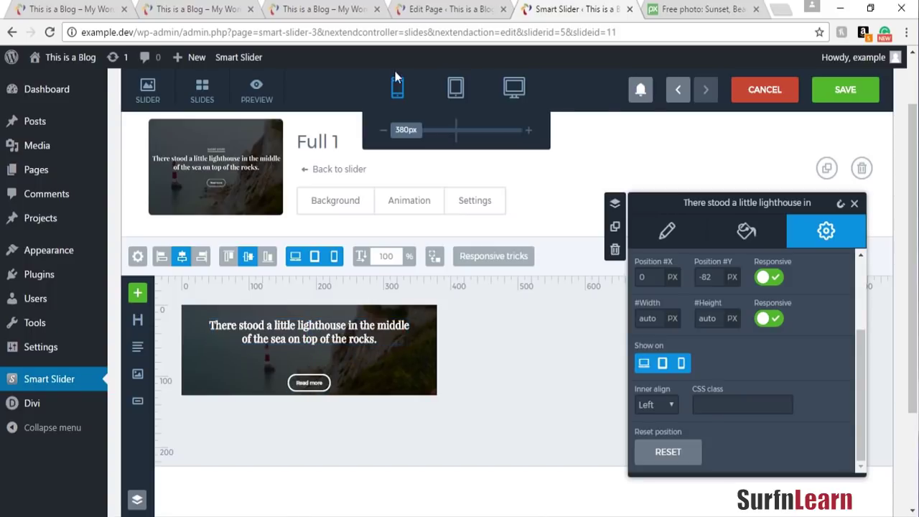
left_click_drag(308, 382, 314, 372)
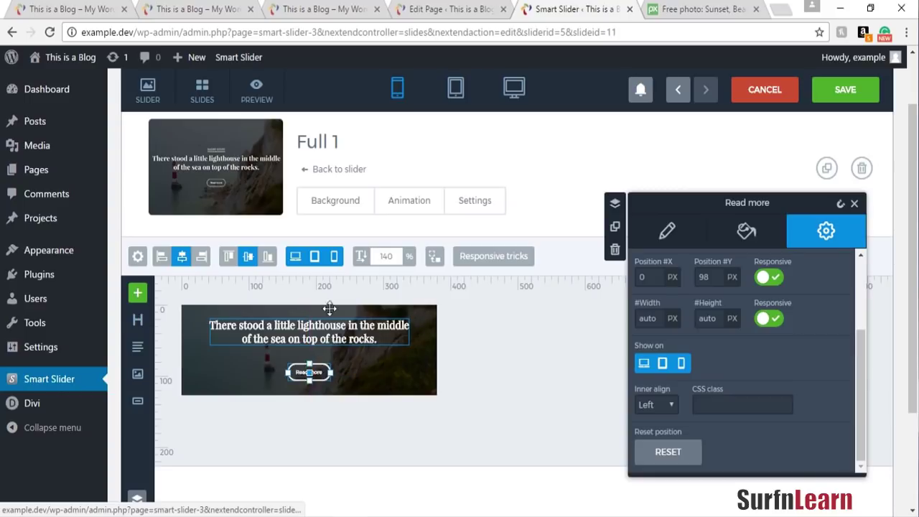
Compare slide Full 1 in the tablet and desktop layouts, and return to the mobile layout
left_click(455, 86)
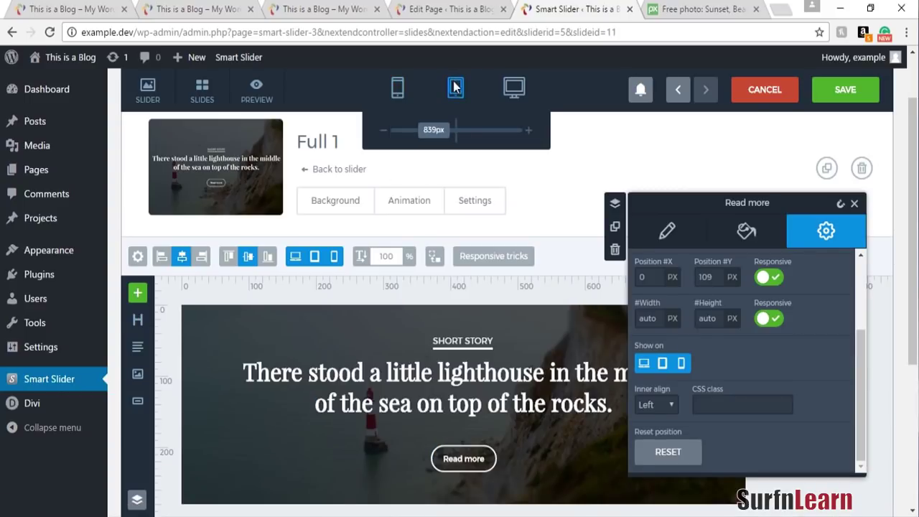
left_click(514, 92)
scroll(496, 327, "down", 2)
scroll(496, 323, "up", 3)
left_click(402, 137)
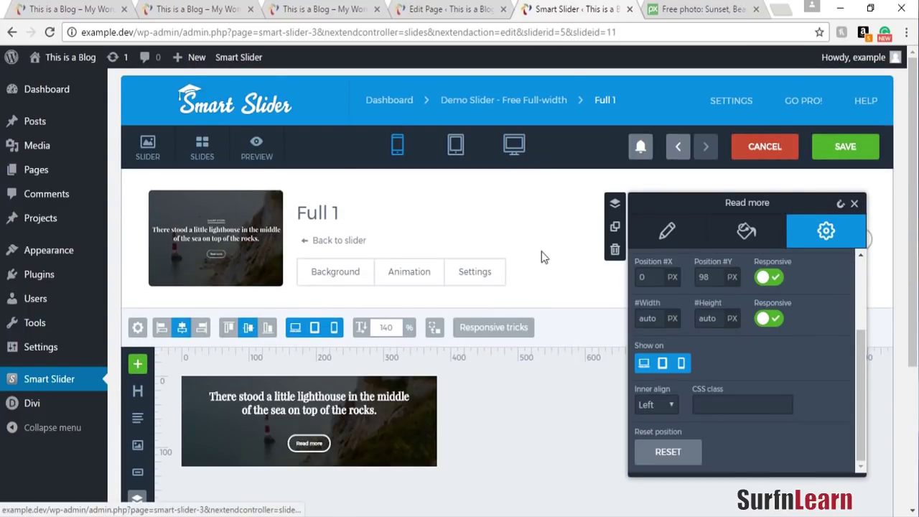
Add a heading layer to the mobile slide and place it to the right of the Read more button
scroll(541, 252, "down", 3)
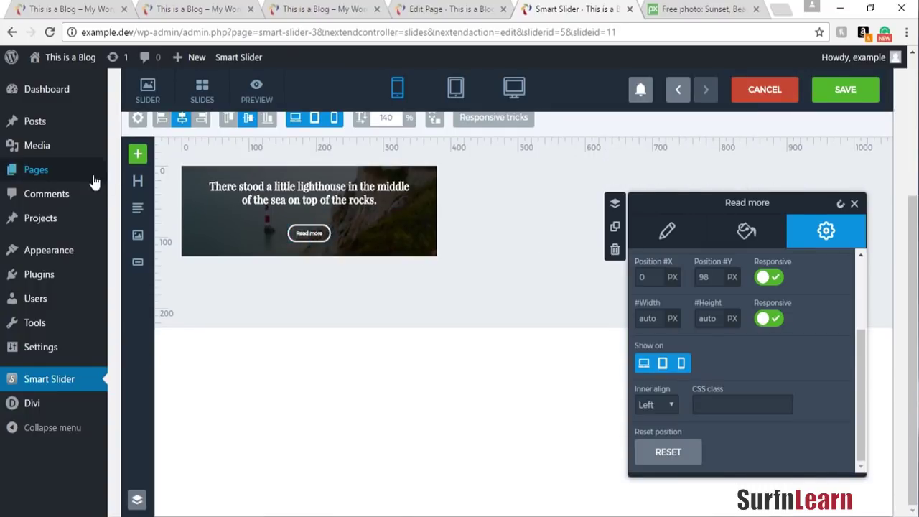
left_click(138, 183)
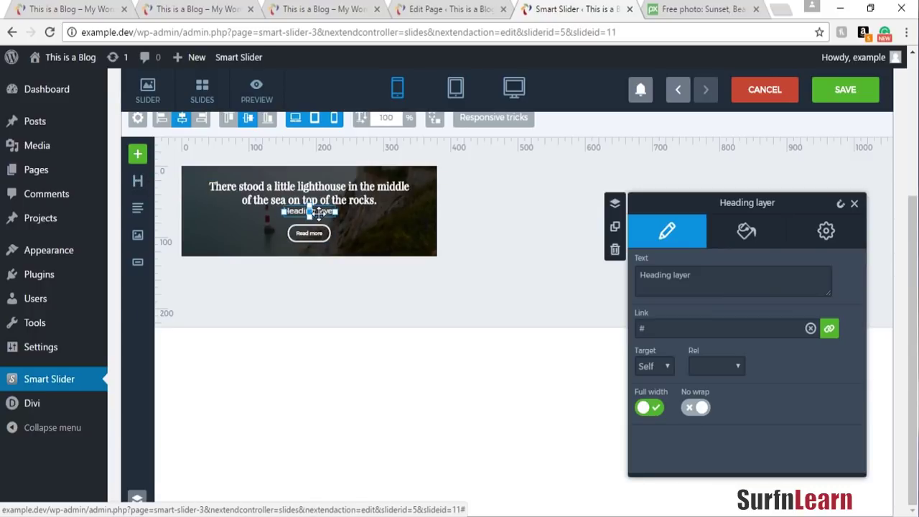
left_click_drag(329, 214, 242, 230)
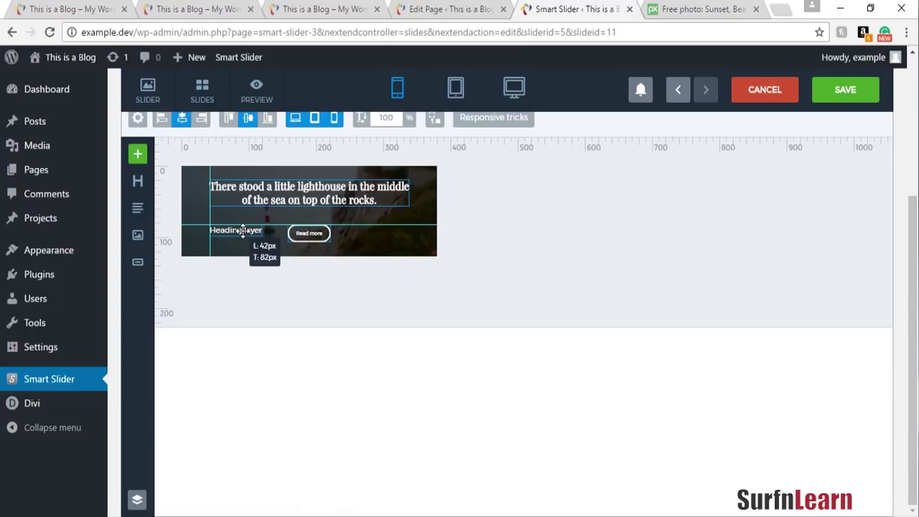
mouse_move(242, 231)
left_mouse_down()
mouse_move(230, 230)
mouse_move(258, 208)
mouse_move(326, 201)
mouse_move(250, 201)
mouse_move(242, 192)
mouse_move(232, 205)
mouse_move(236, 244)
mouse_move(230, 235)
left_mouse_up()
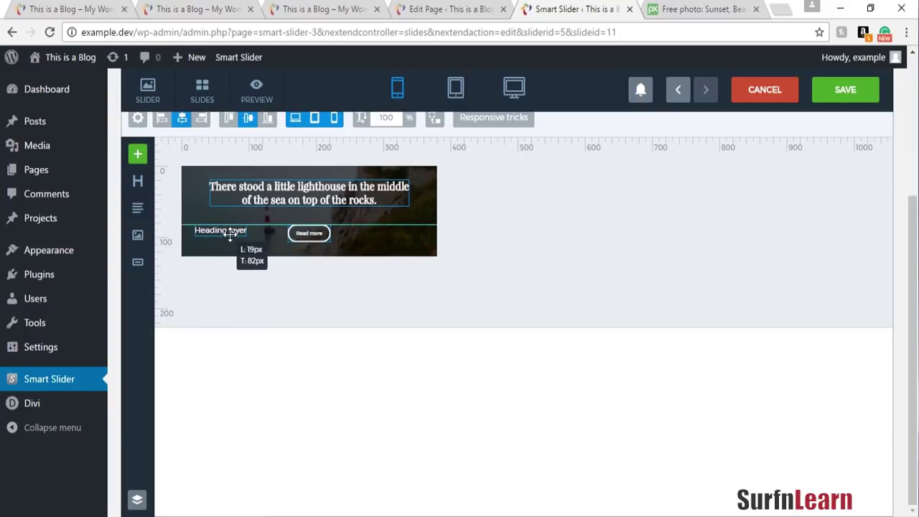
left_click_drag(230, 234, 386, 228)
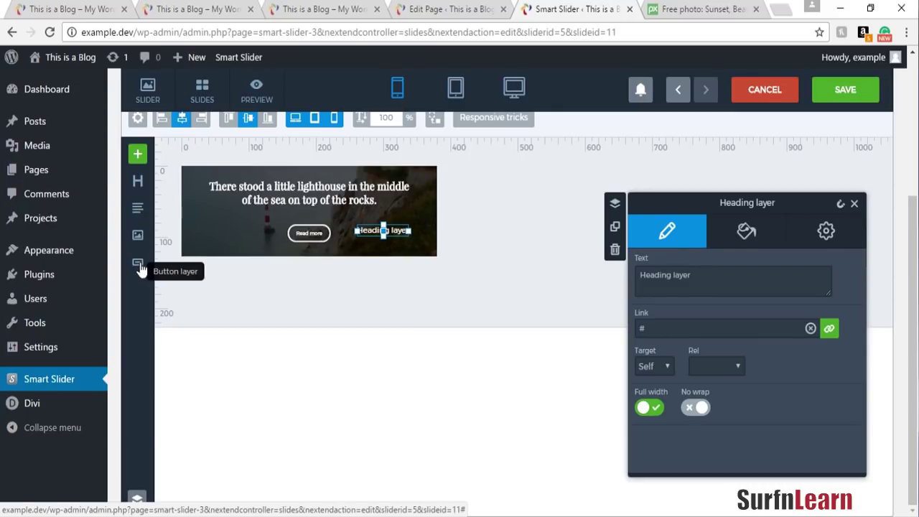
Add a button layer beside Read more, and delete both it and the added heading layer
scroll(502, 225, "up", 1)
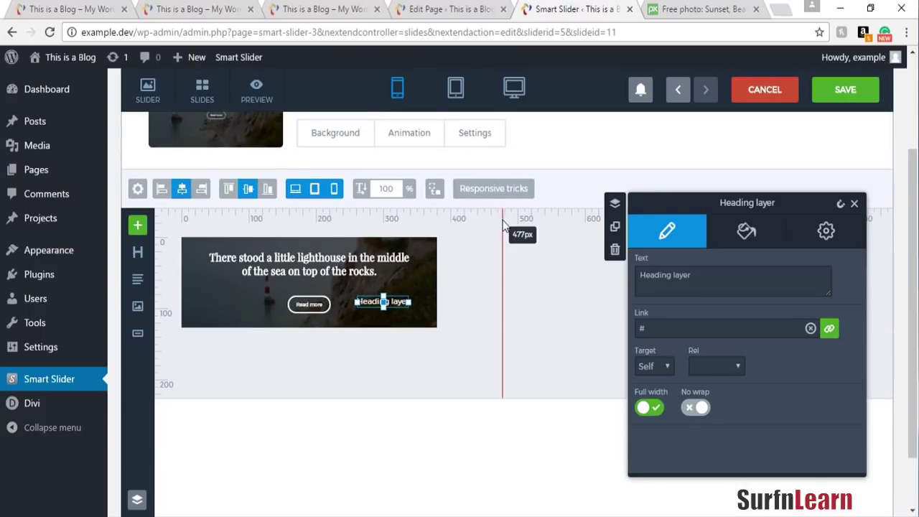
left_click(138, 334)
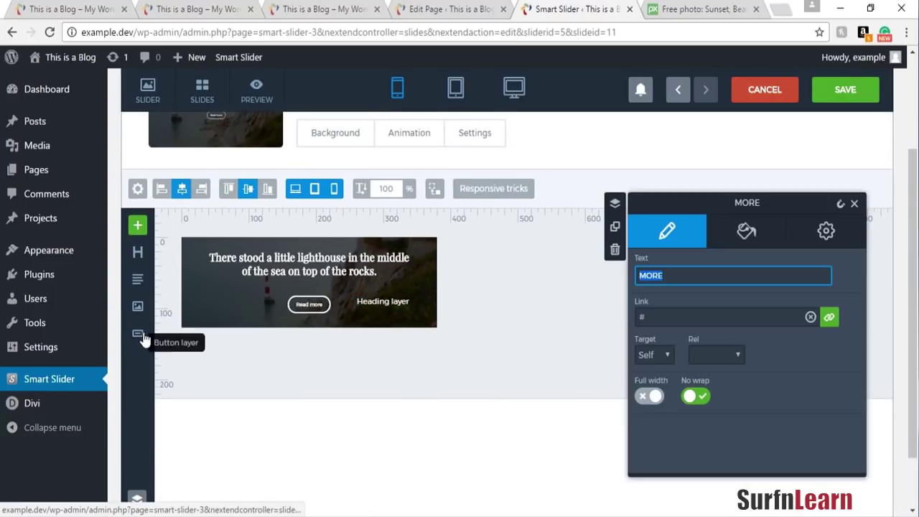
left_click_drag(328, 284, 254, 298)
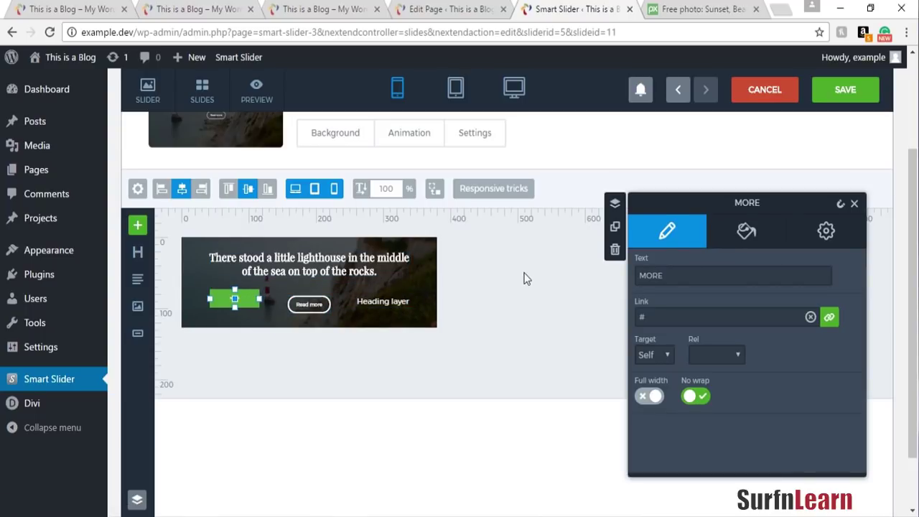
key("Delete")
left_click(383, 302)
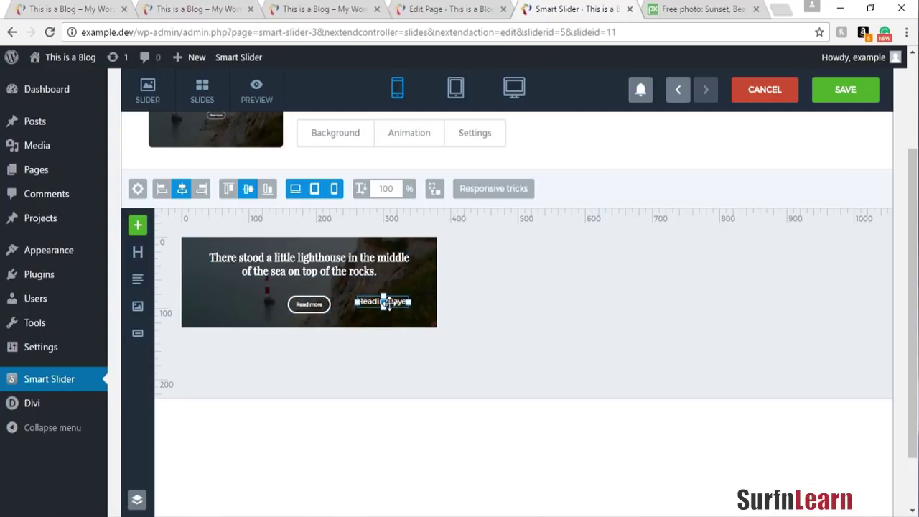
key("Delete")
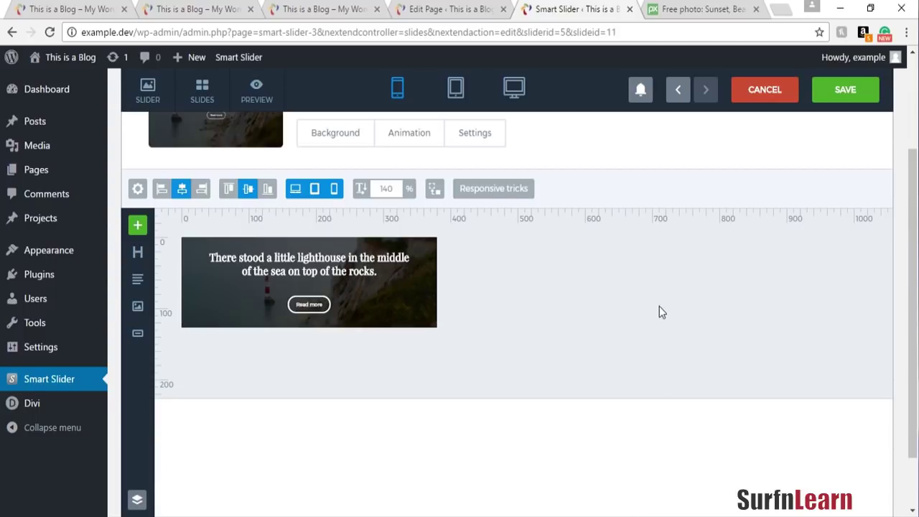
Save slide Full 1 and reload the site's front page in its browser tab
scroll(654, 318, "up", 2)
left_click(867, 155)
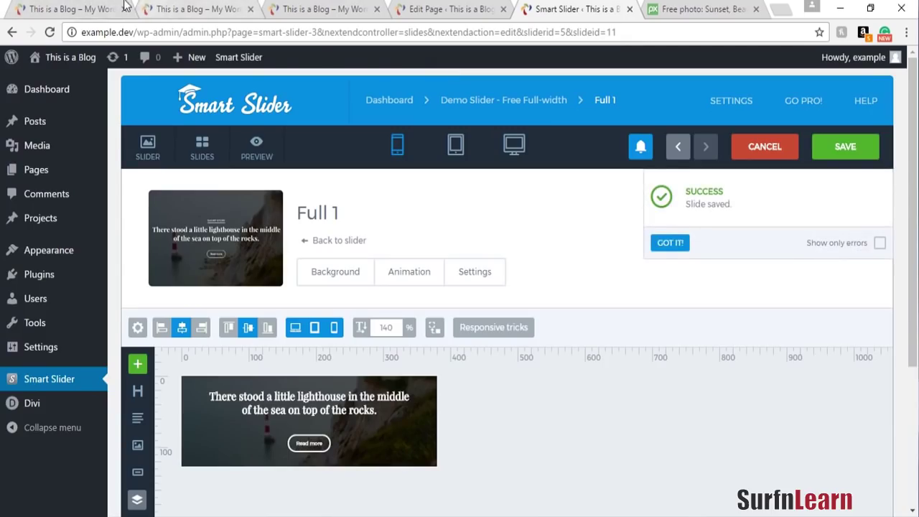
left_click(79, 9)
left_click(49, 31)
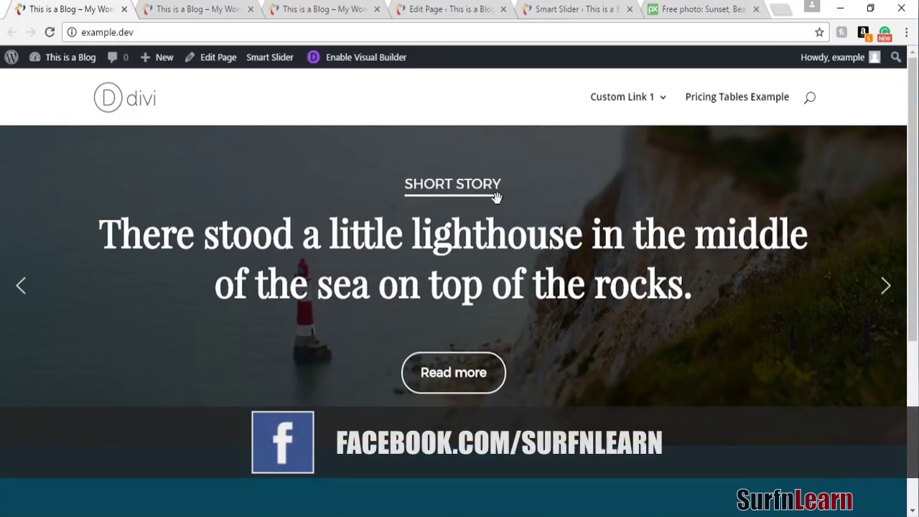
Examine the published slider on the front page and swipe through its slides in both directions
scroll(402, 276, "down", 4)
scroll(360, 326, "up", 4)
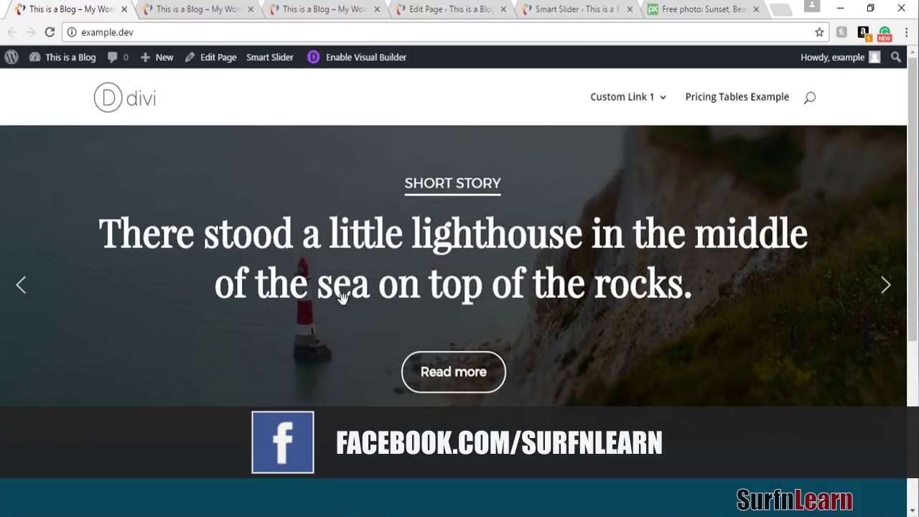
scroll(343, 330, "down", 4)
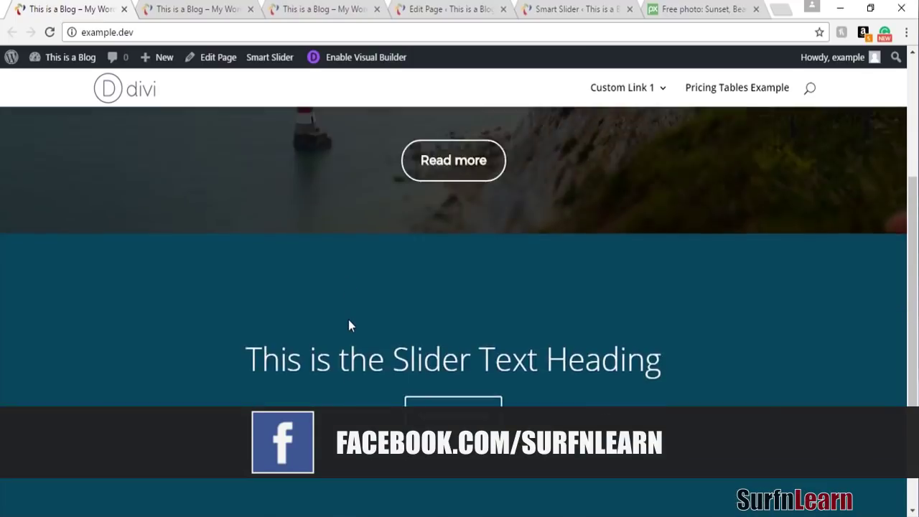
scroll(349, 323, "up", 4)
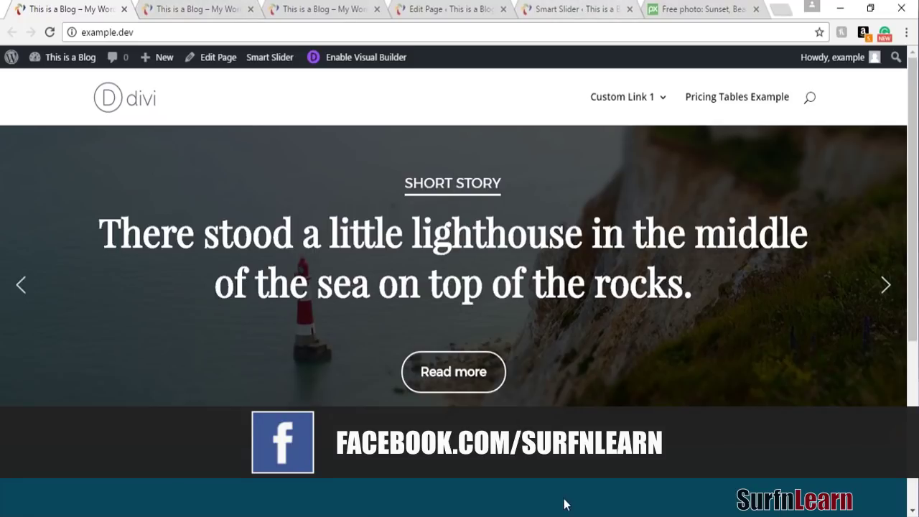
left_click_drag(535, 311, 194, 286)
left_click_drag(704, 239, 418, 263)
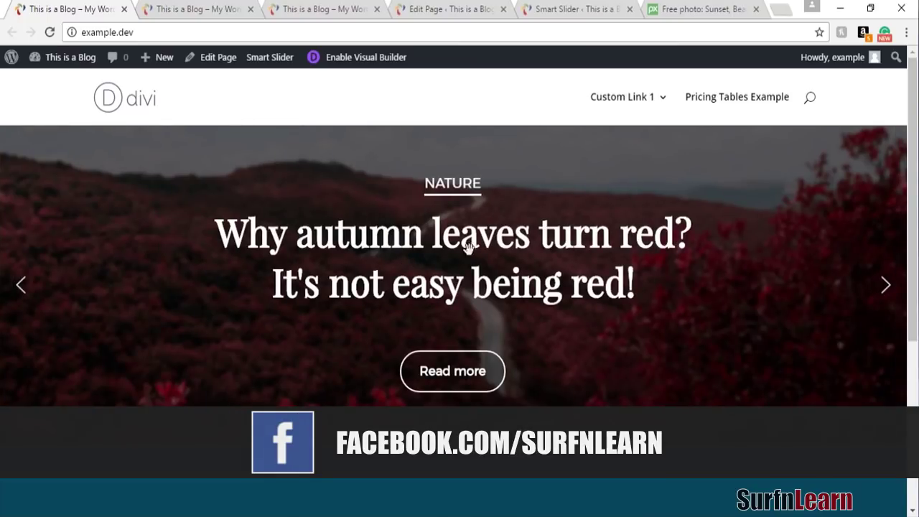
left_click_drag(515, 249, 180, 242)
left_click_drag(534, 251, 135, 294)
left_click_drag(382, 296, 189, 322)
left_click_drag(254, 313, 596, 296)
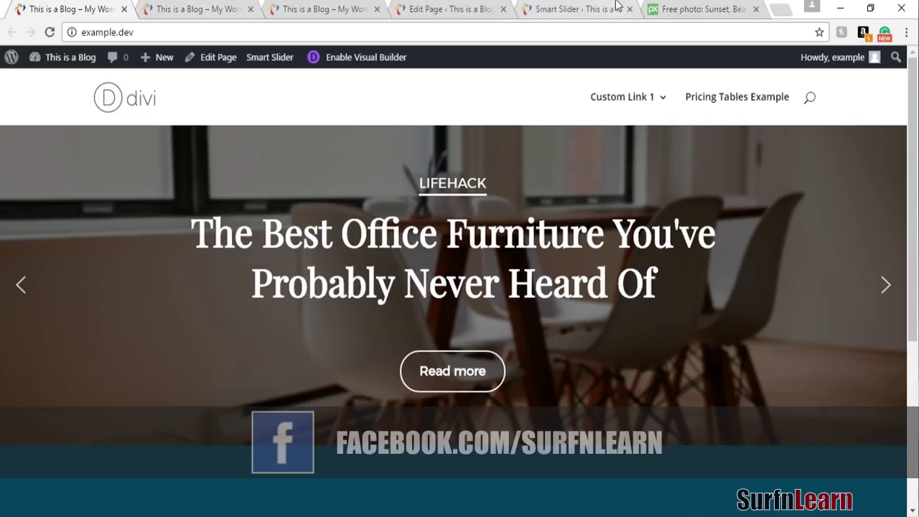
Return to the Demo Slider - Free Full-width slide list in Smart Slider and delete slide Full 3
left_click(565, 8)
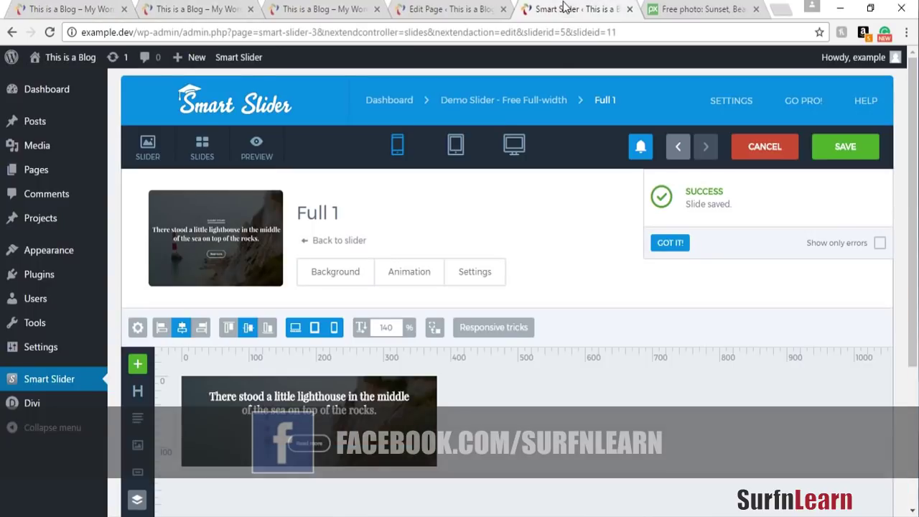
left_click(314, 243)
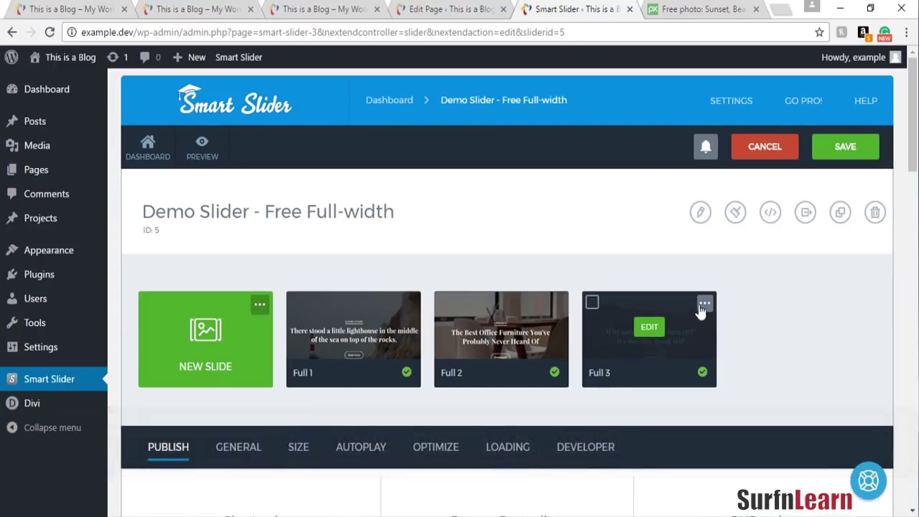
left_click(704, 305)
left_click(682, 393)
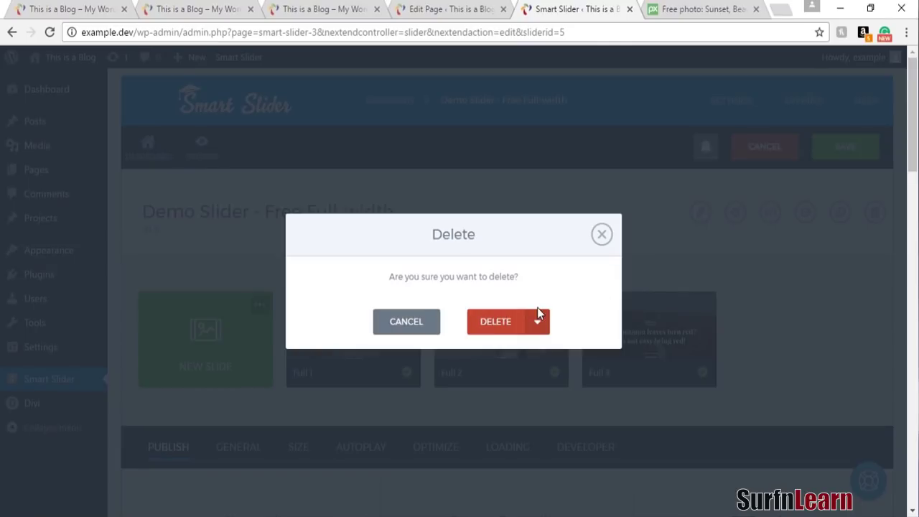
left_click(513, 321)
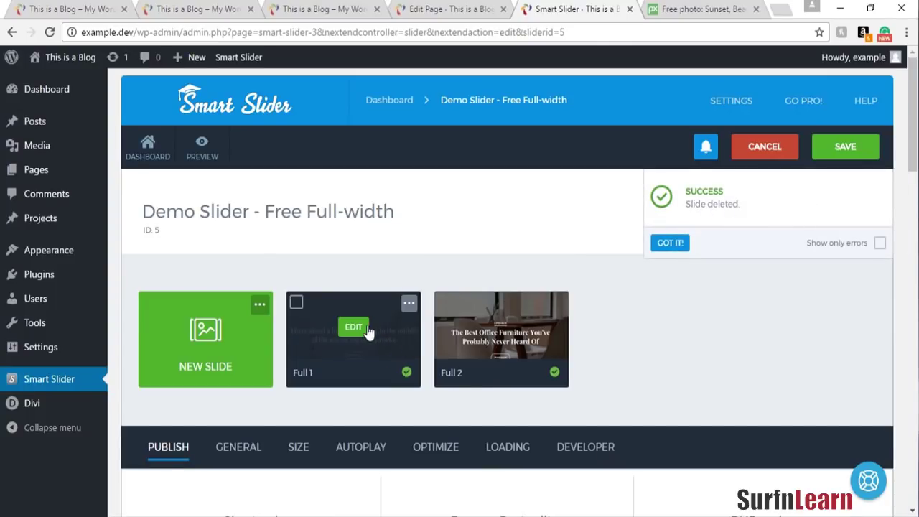
Open slide Full 1 for editing and clear its background image
left_click(366, 328)
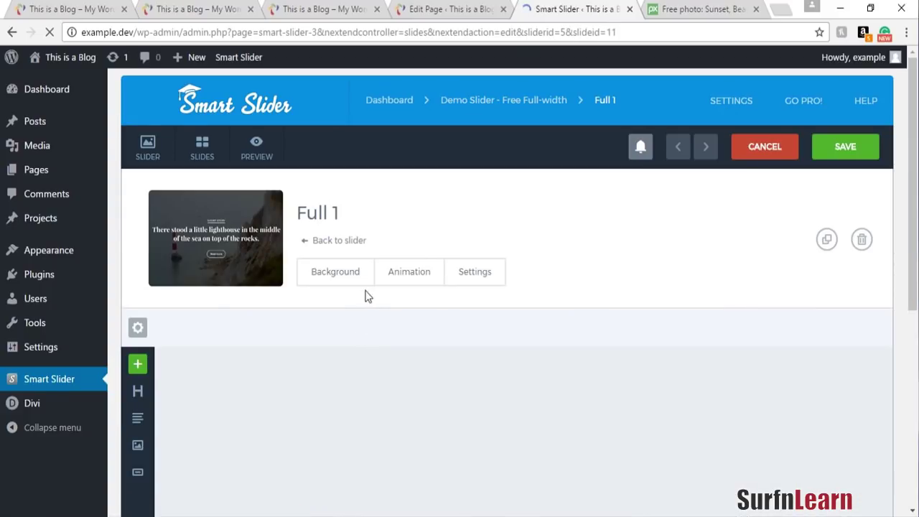
left_click(350, 277)
scroll(437, 180, "down", 4)
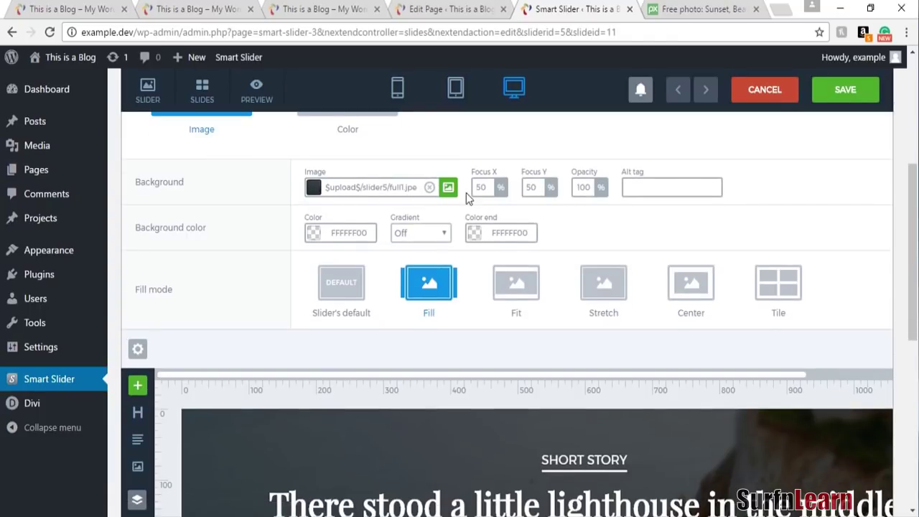
left_click(429, 187)
scroll(431, 189, "up", 4)
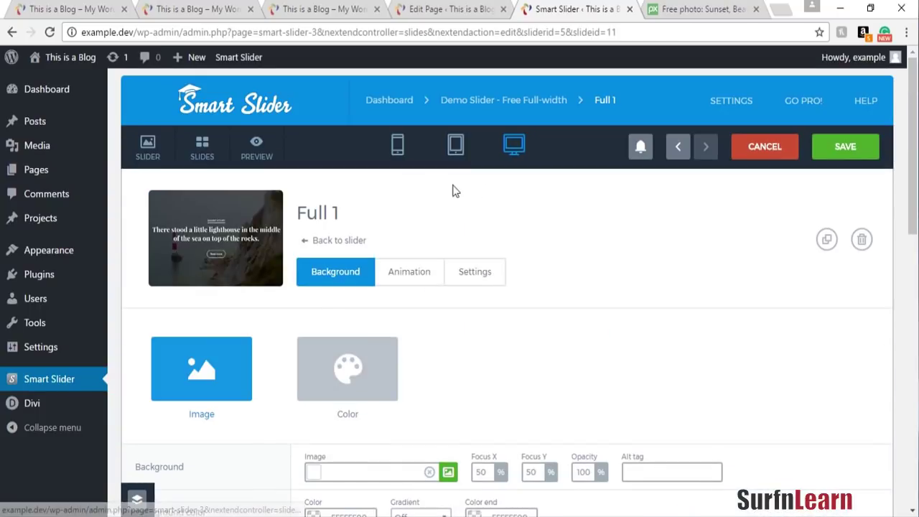
Go back to the slider, open slide Full 2 for editing and clear its background image
left_click(331, 243)
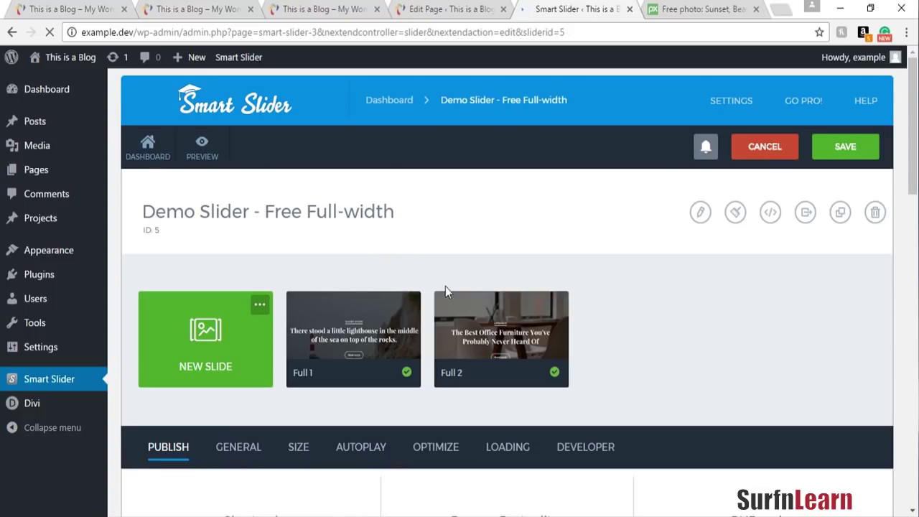
mouse_move(495, 353)
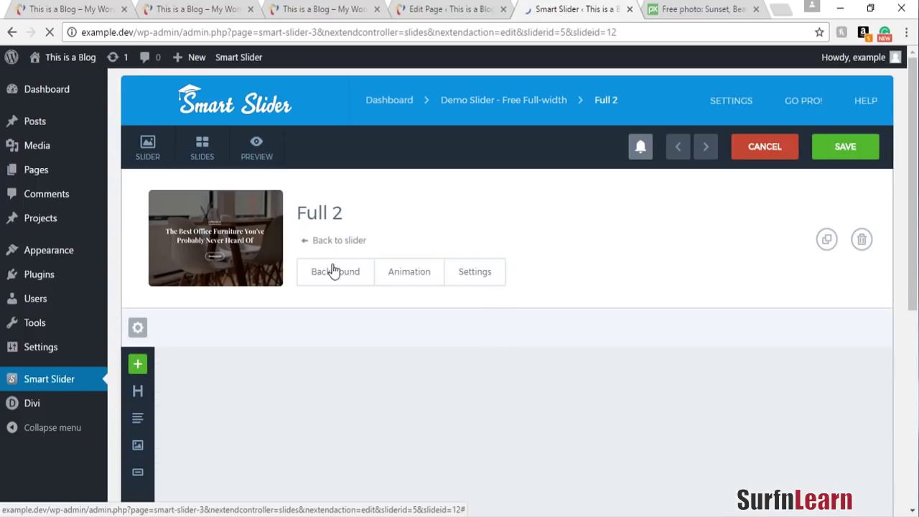
left_click(334, 273)
scroll(399, 422, "down", 1)
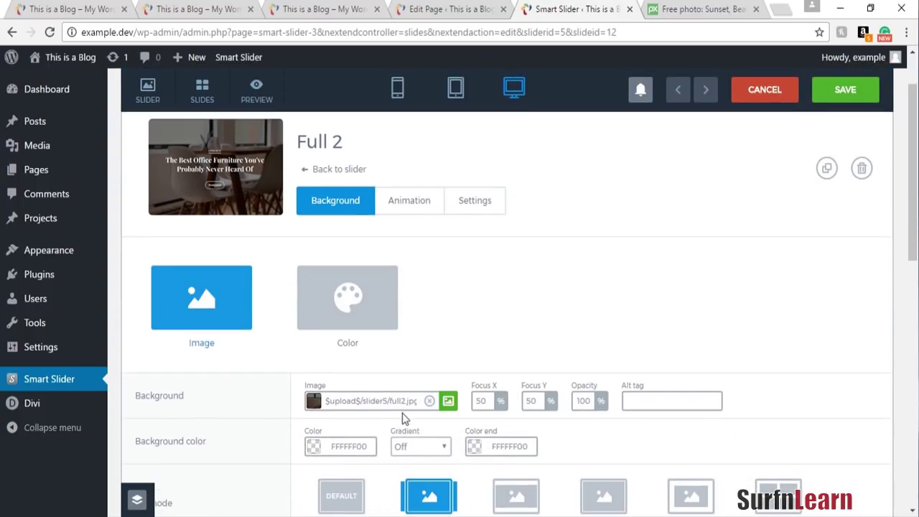
left_click(429, 401)
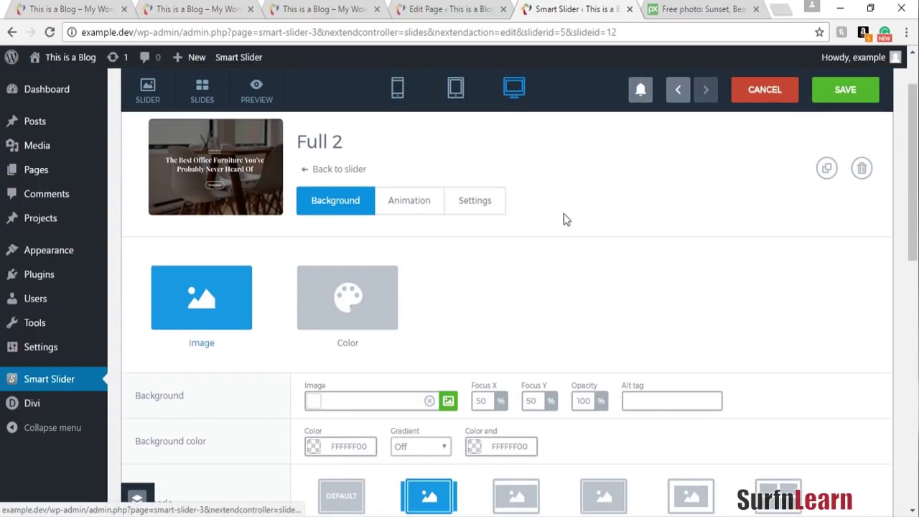
Save slide Full 2 and delete the standard section and the second Smart Slider 3 module from the page in the Divi Builder
left_click(835, 100)
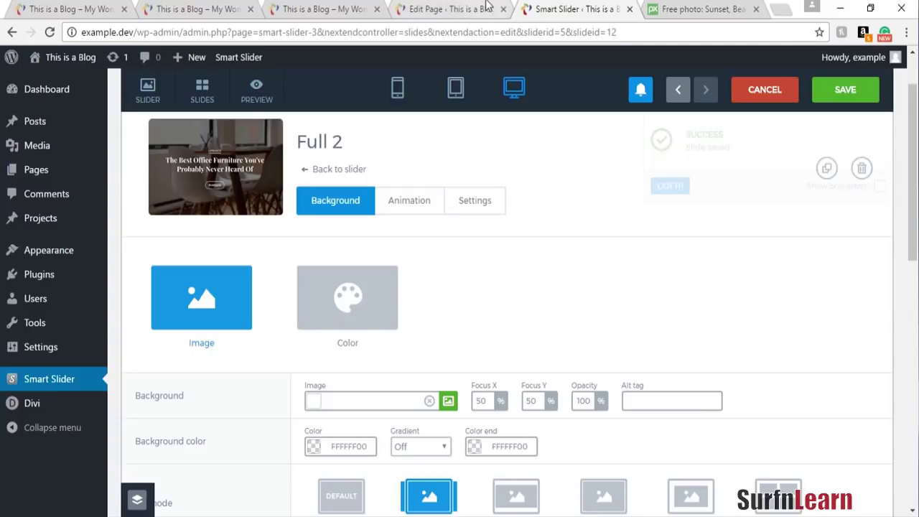
left_click(461, 7)
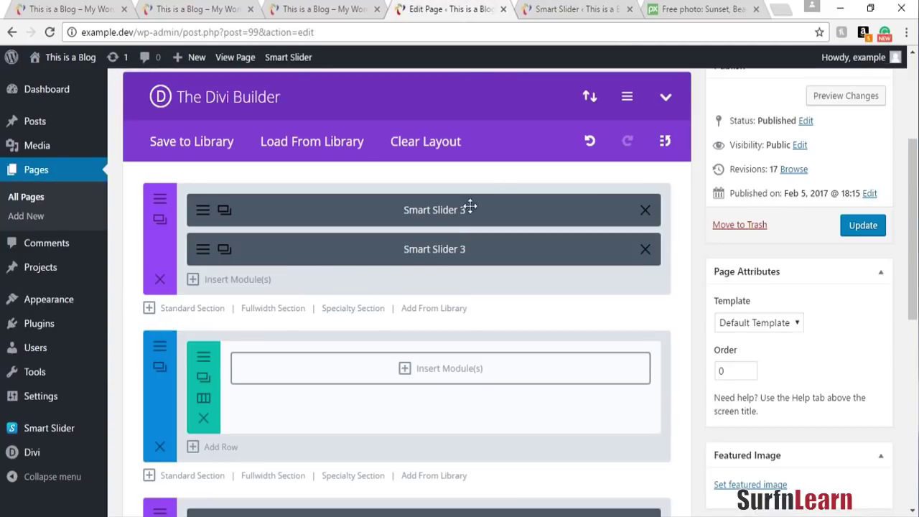
left_click(160, 447)
left_click(645, 250)
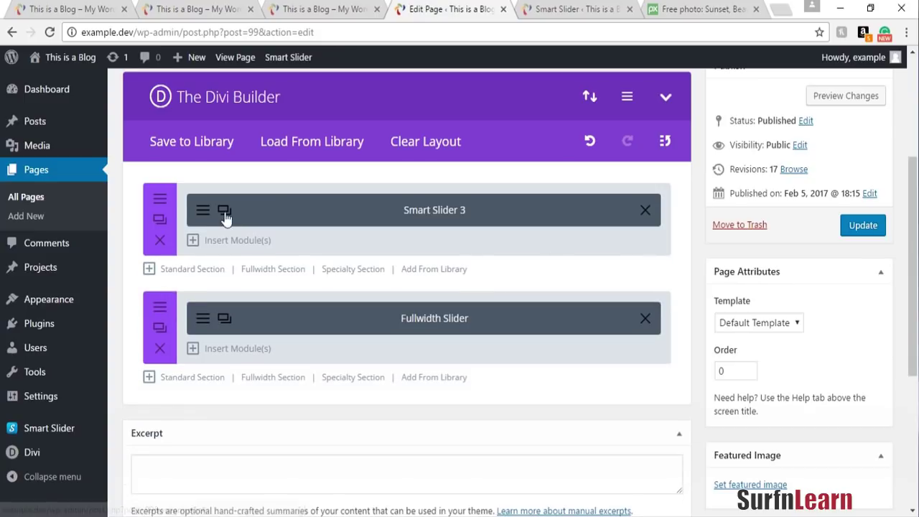
Assign Demo Slider - Free Full-width to the remaining Smart Slider 3 module and save the module settings
left_click(202, 209)
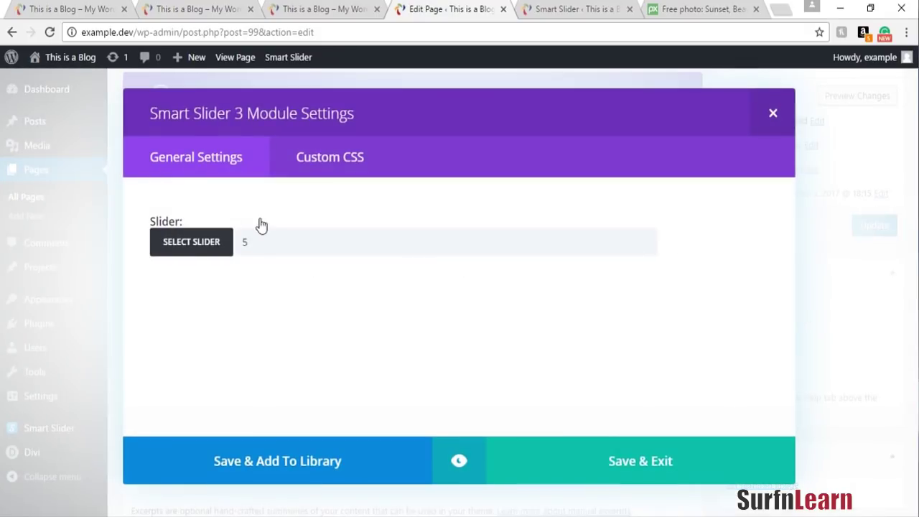
left_click(182, 248)
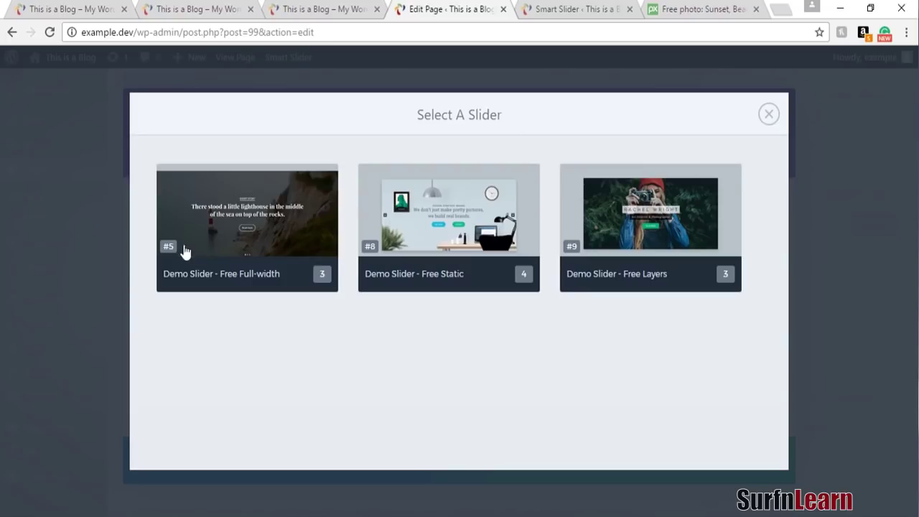
left_click(267, 242)
left_click(688, 461)
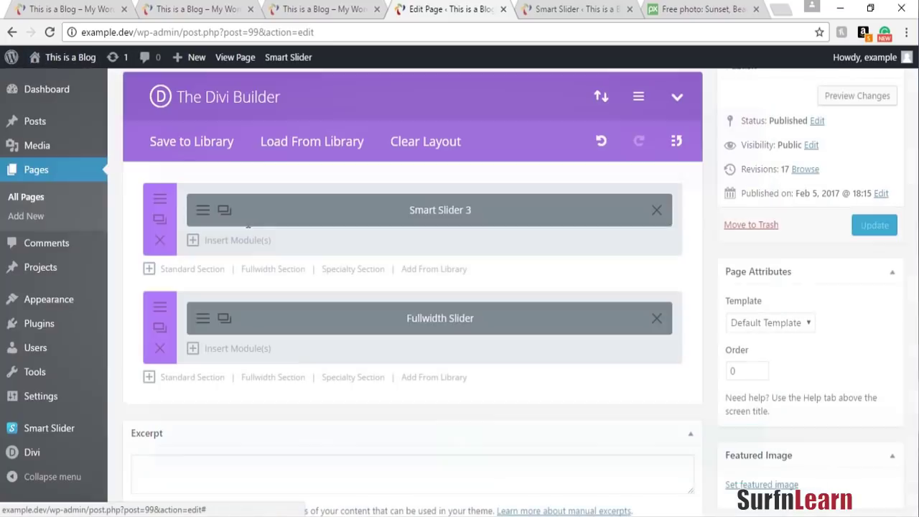
Set sunset.jpg as the background image of the section containing the Smart Slider 3 module and save the section settings
left_click(159, 198)
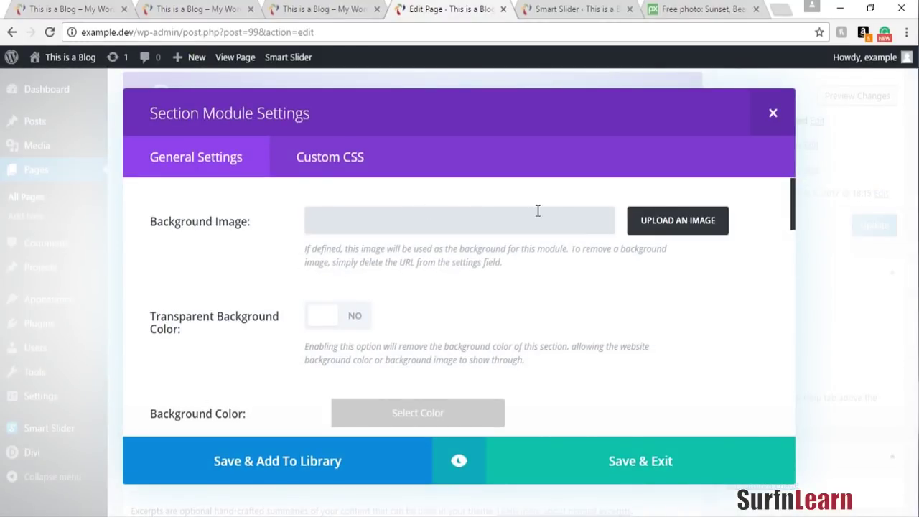
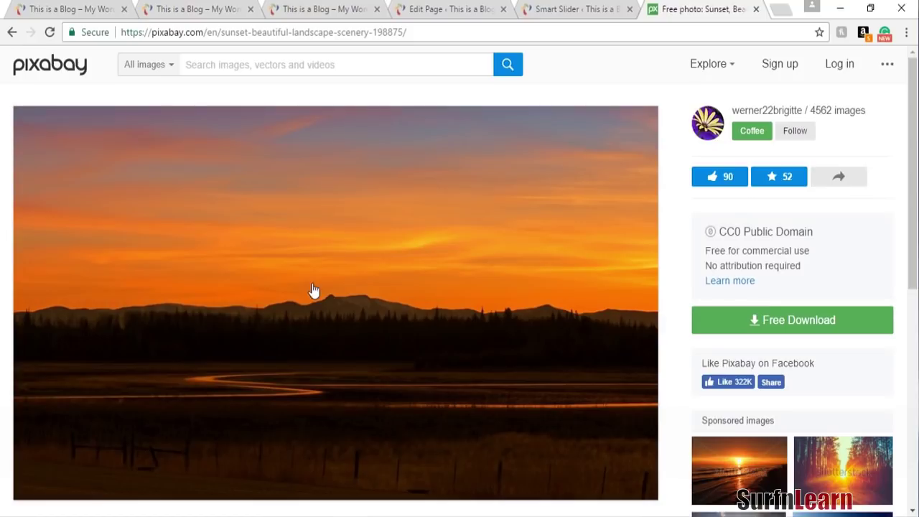
left_click(457, 7)
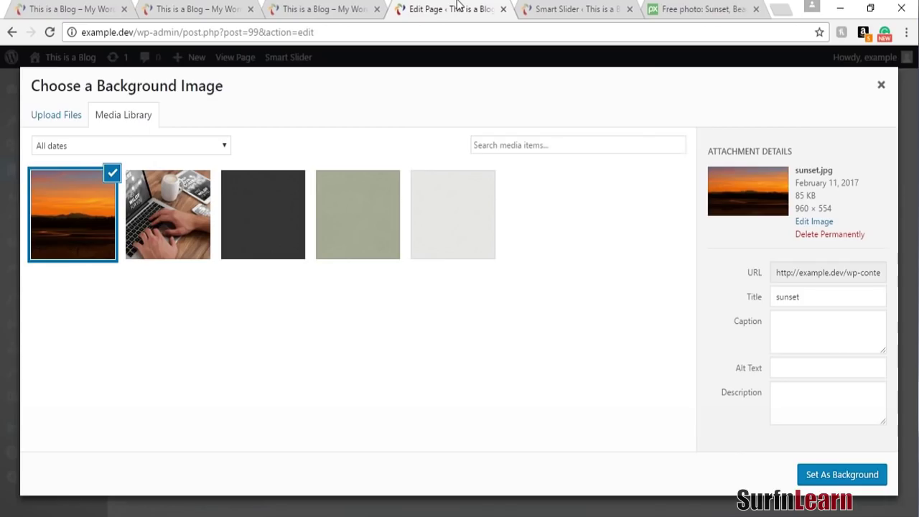
left_click(818, 475)
scroll(590, 386, "down", 2)
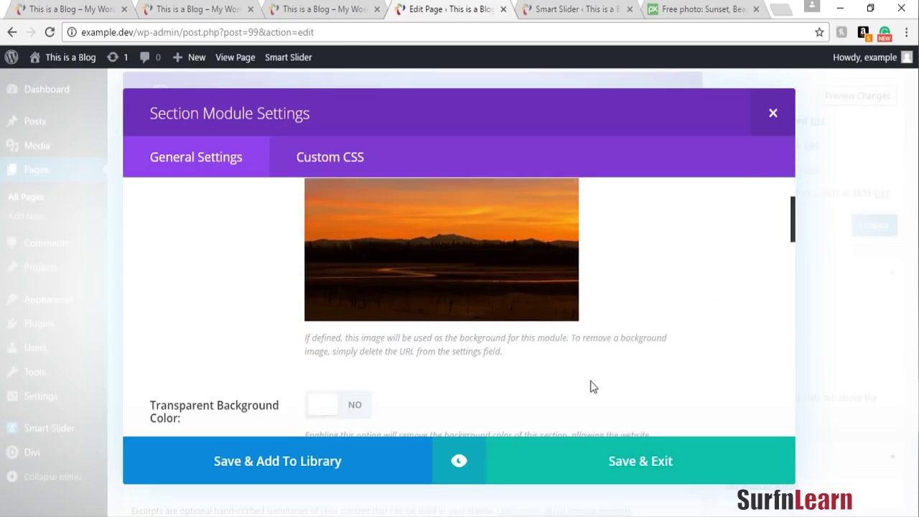
scroll(590, 386, "down", 5)
left_click(609, 464)
Update the page and reload the front page to check the slider over the section's background image
left_click(865, 227)
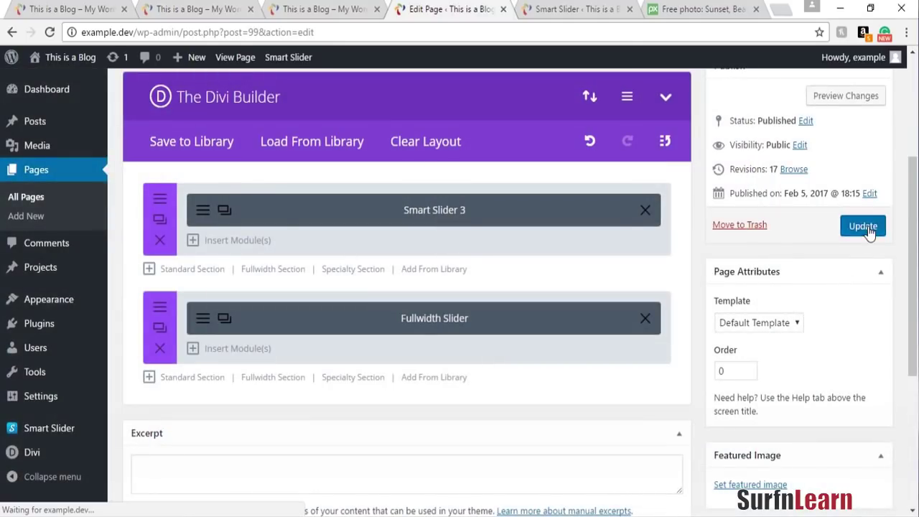
left_click(85, 7)
left_click(49, 32)
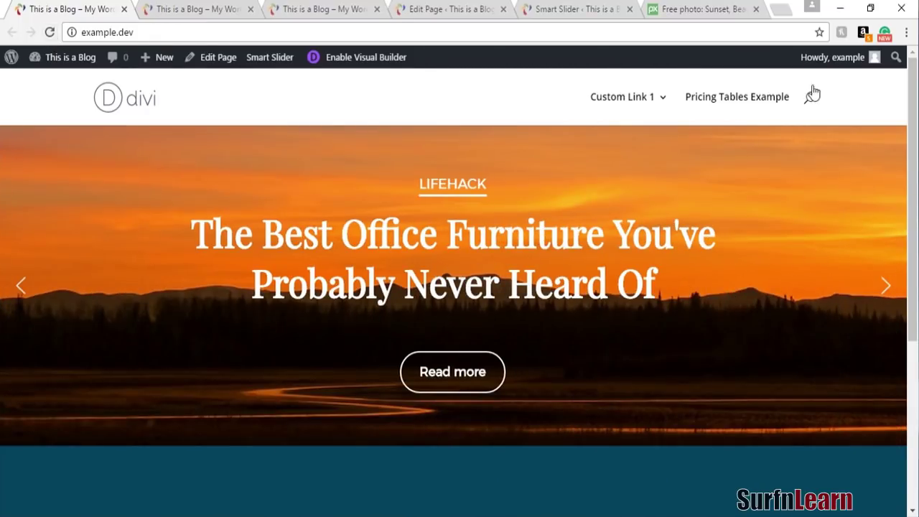
Return to the Demo Slider - Free Full-width slide list in Smart Slider and open slide Full 1 for editing
left_click(594, 5)
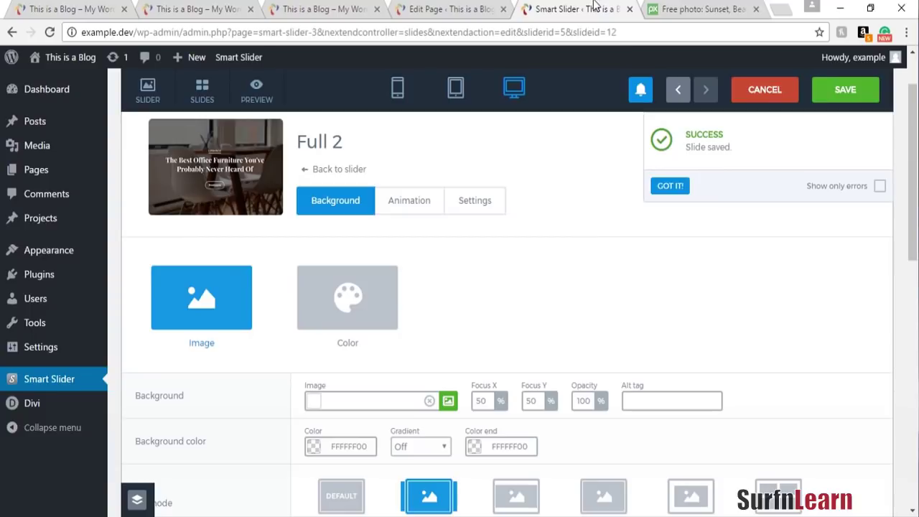
left_click(718, 6)
left_click(554, 6)
scroll(488, 323, "up", 2)
left_click(321, 246)
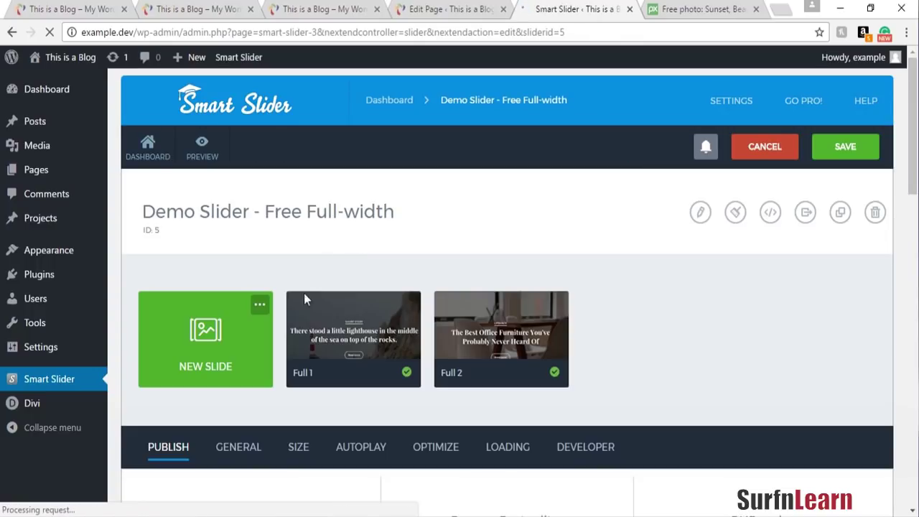
mouse_move(367, 334)
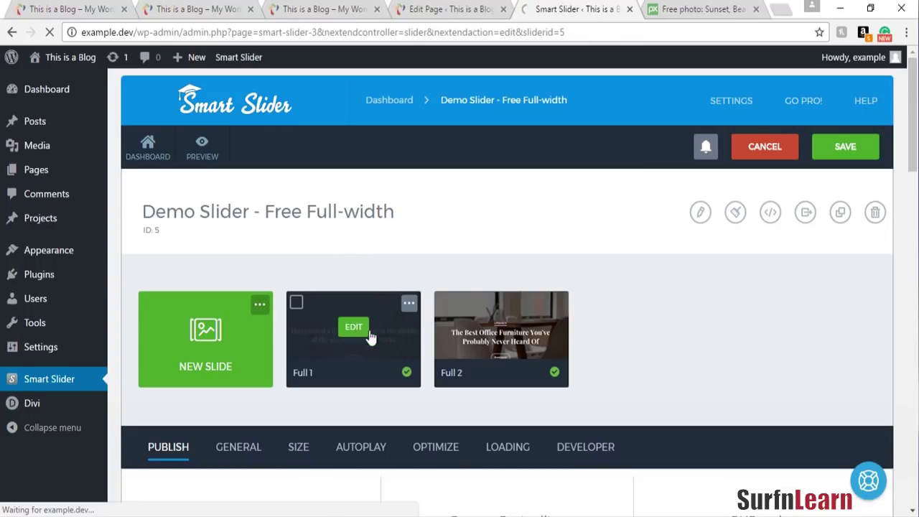
left_click(550, 343)
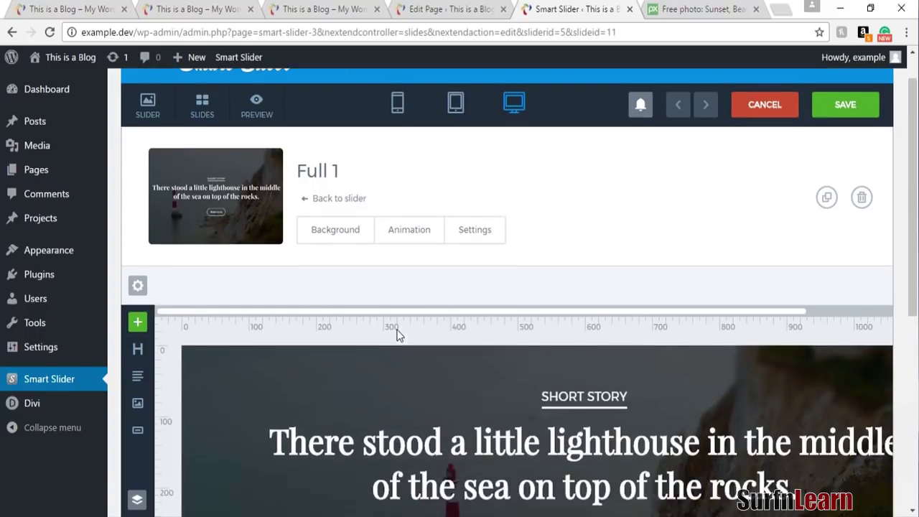
Clear the background image of slide Full 1 and save the slide
left_click(348, 277)
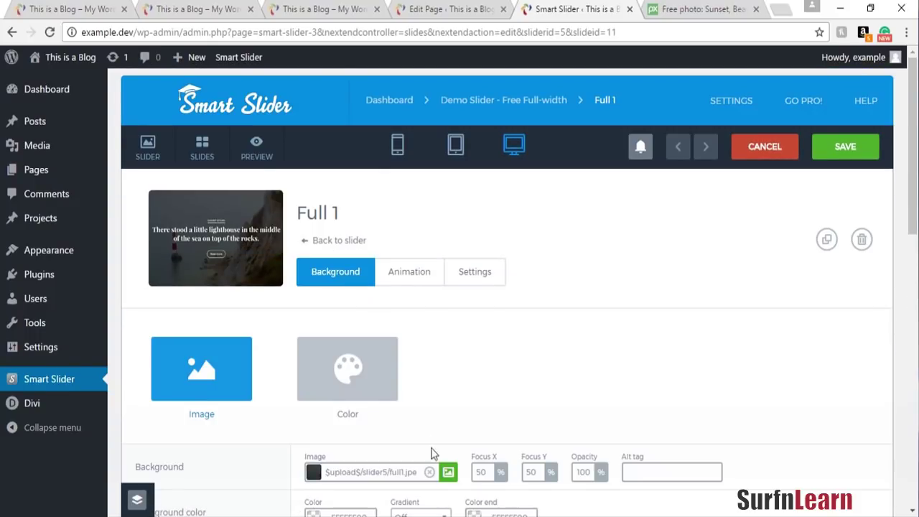
left_click(429, 471)
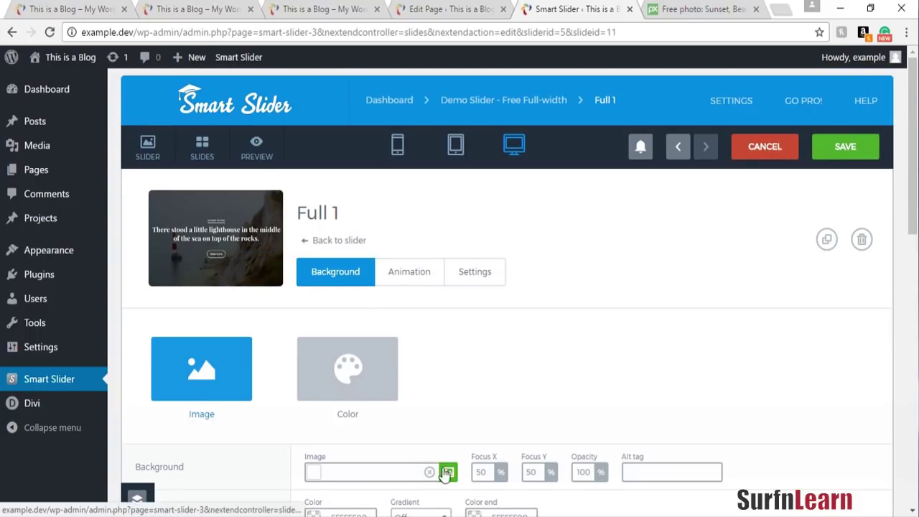
left_click(843, 147)
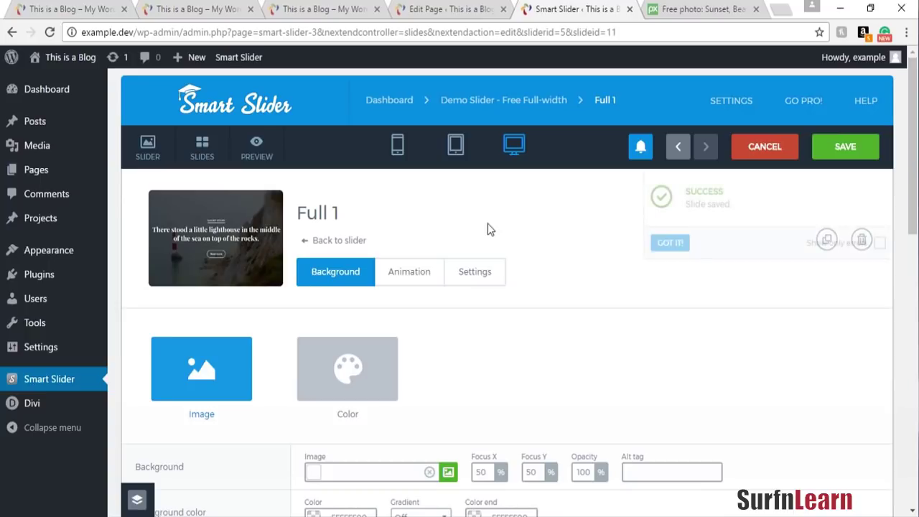
Reload the front page and advance through the slider repeatedly to examine both slides over the section's sunset background
left_click(68, 8)
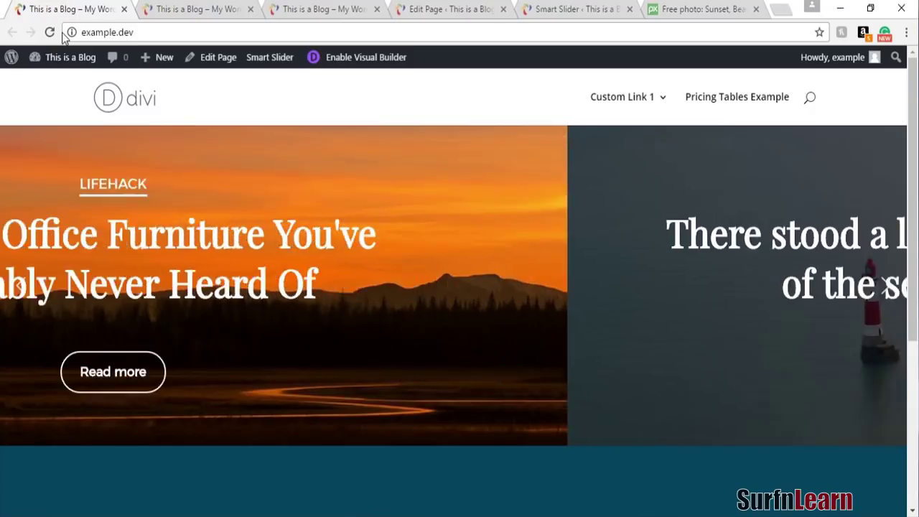
left_click(49, 33)
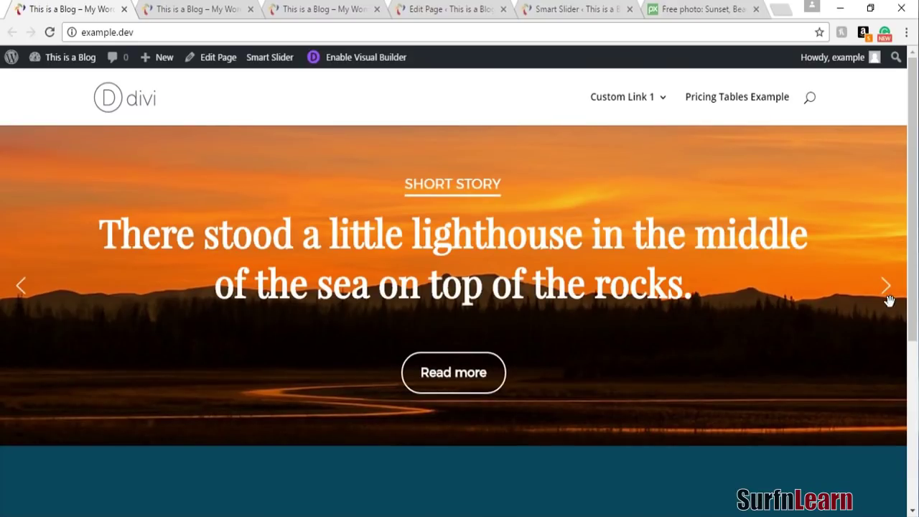
left_click(887, 287)
left_click(887, 287)
left_click(887, 288)
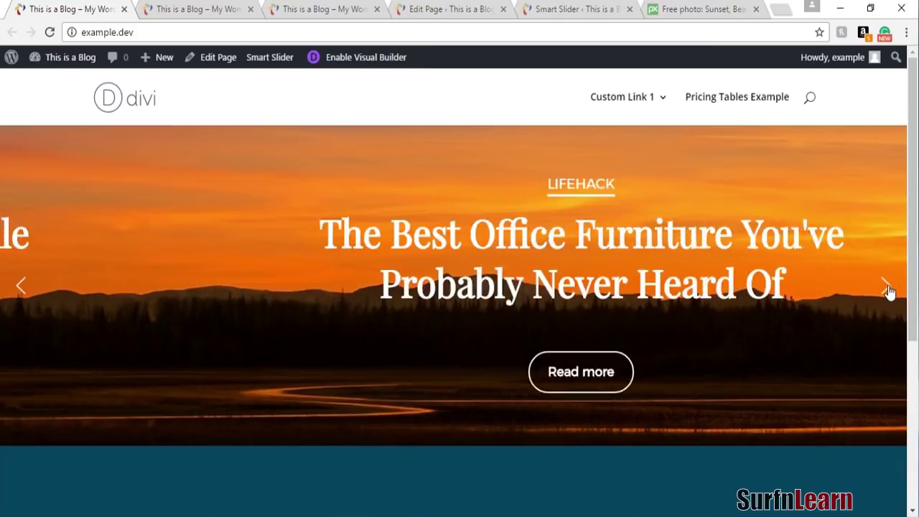
left_click(887, 288)
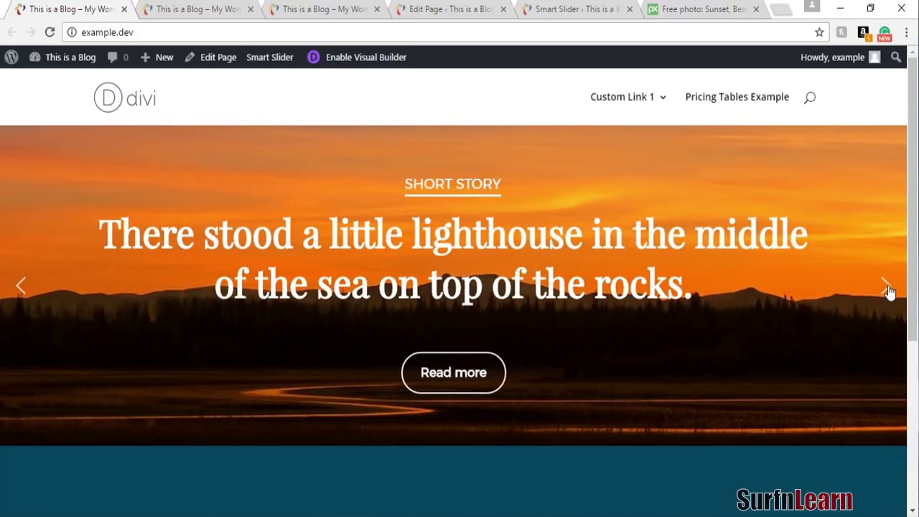
left_click(887, 288)
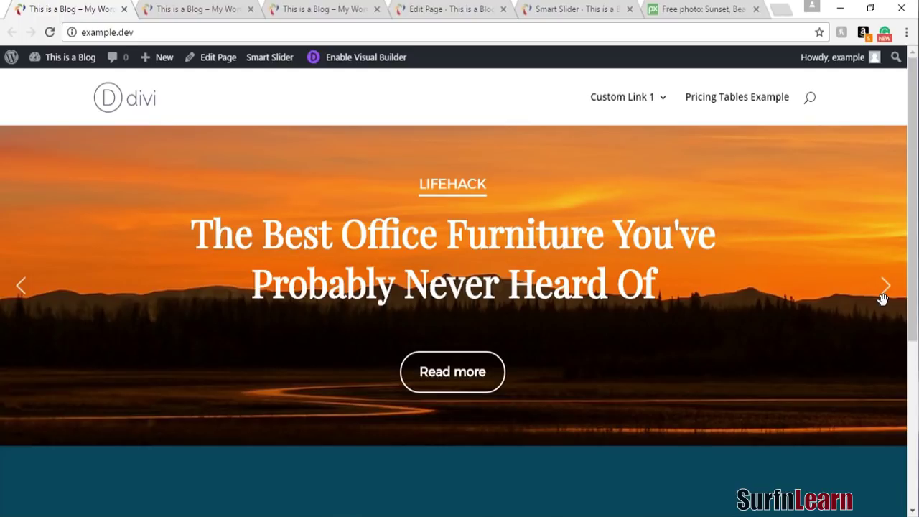
left_click(882, 297)
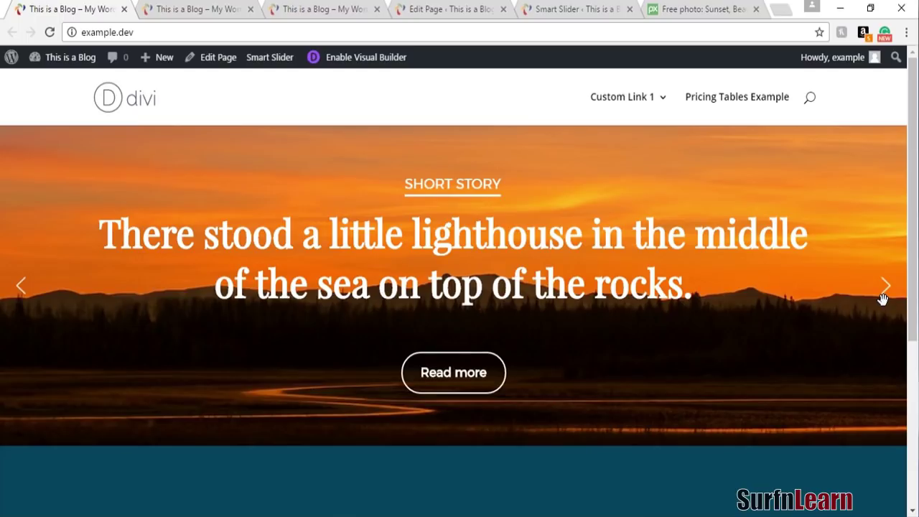
left_click(882, 297)
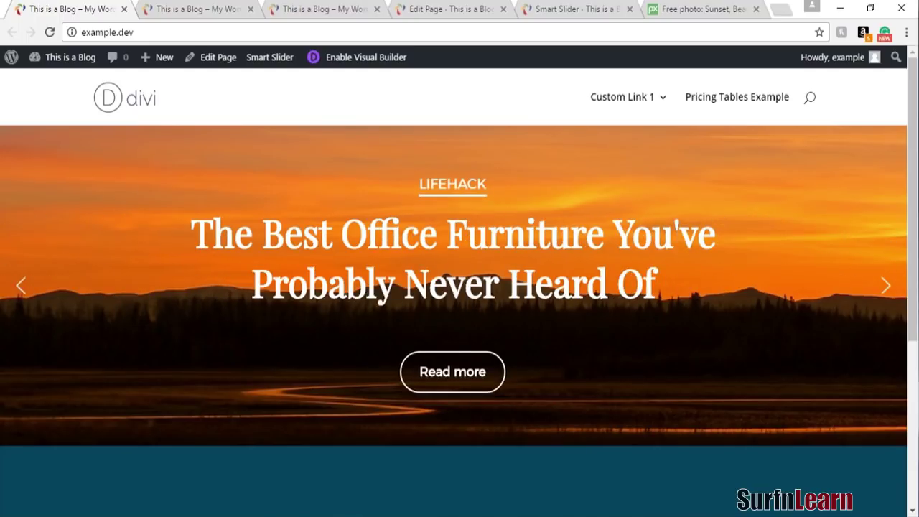